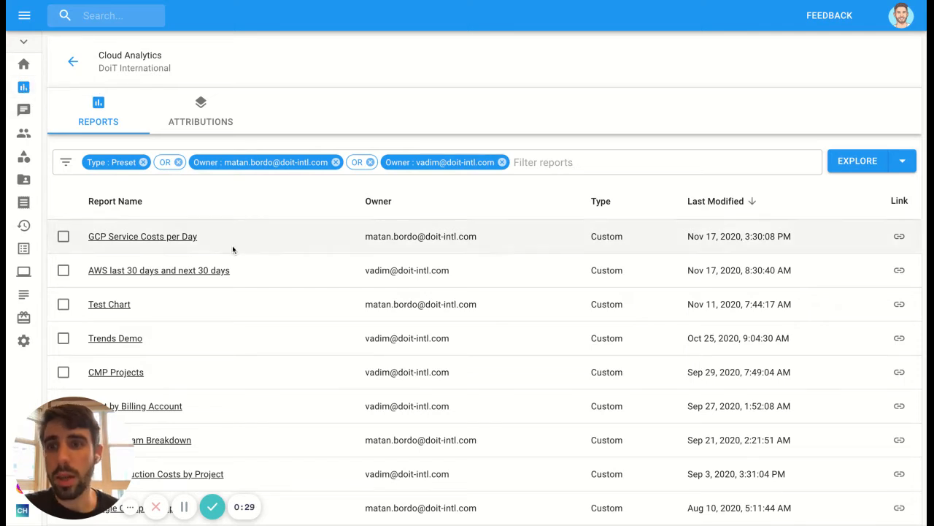
Step: Examine the Cloud Analytics reports list, including the preset reports on its second page
{"action": "scroll", "coordinate": [227, 251], "scroll_direction": "down", "scroll_amount": 1}
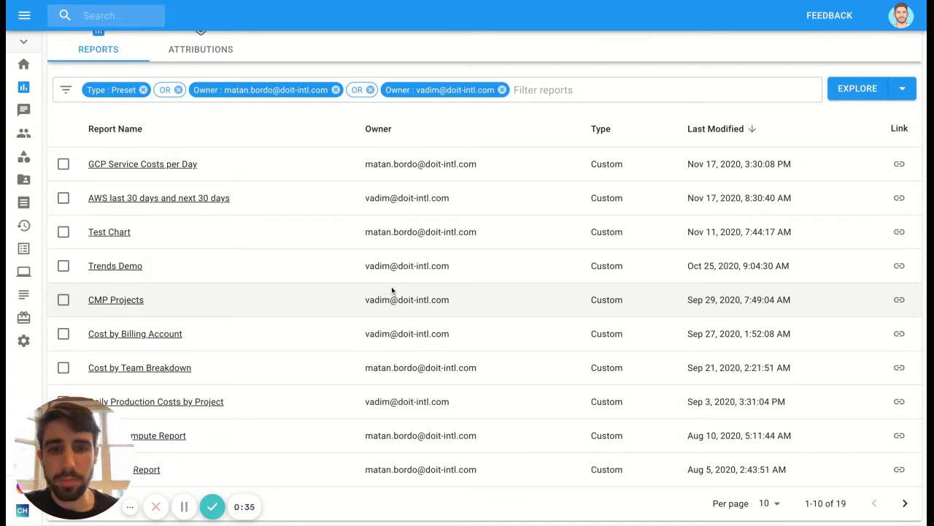
{"action": "scroll", "coordinate": [403, 232], "scroll_direction": "up", "scroll_amount": 1}
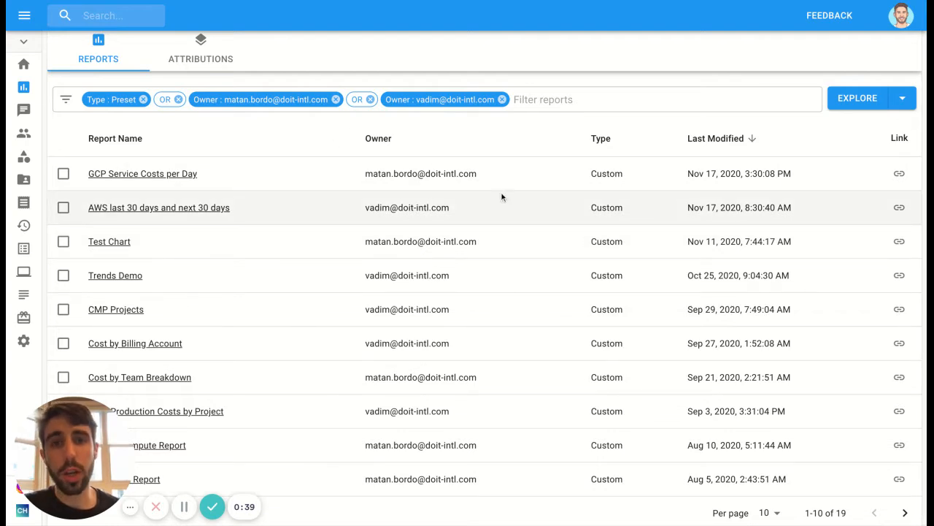
{"action": "left_click", "coordinate": [905, 512]}
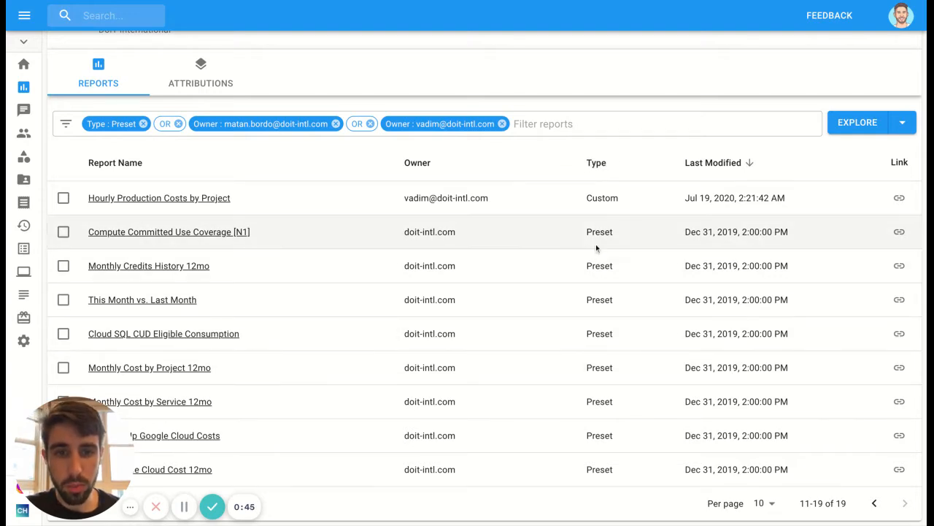
{"action": "left_click_drag", "start_coordinate": [587, 231], "coordinate": [623, 469]}
{"action": "left_click", "coordinate": [623, 469]}
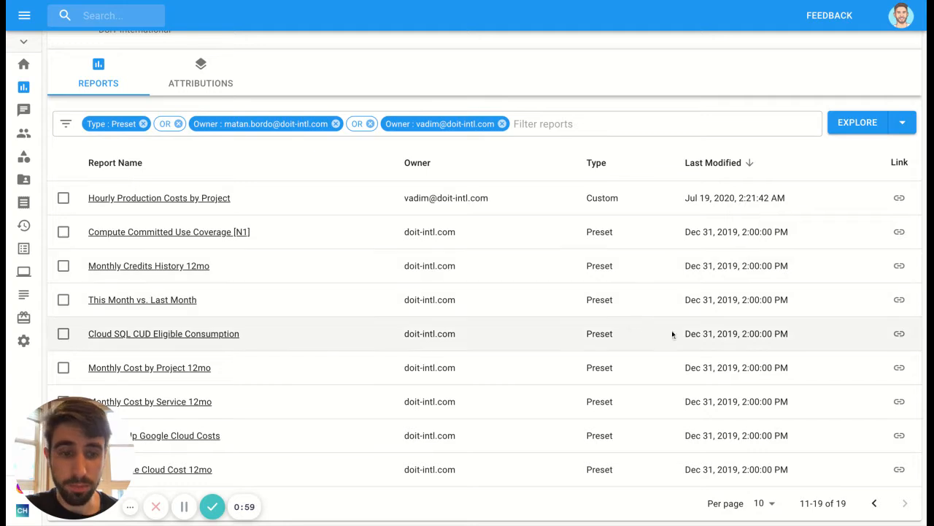
Step: Return to the first page of the reports list and open the GCP Service Costs per Day report
{"action": "left_click", "coordinate": [874, 503]}
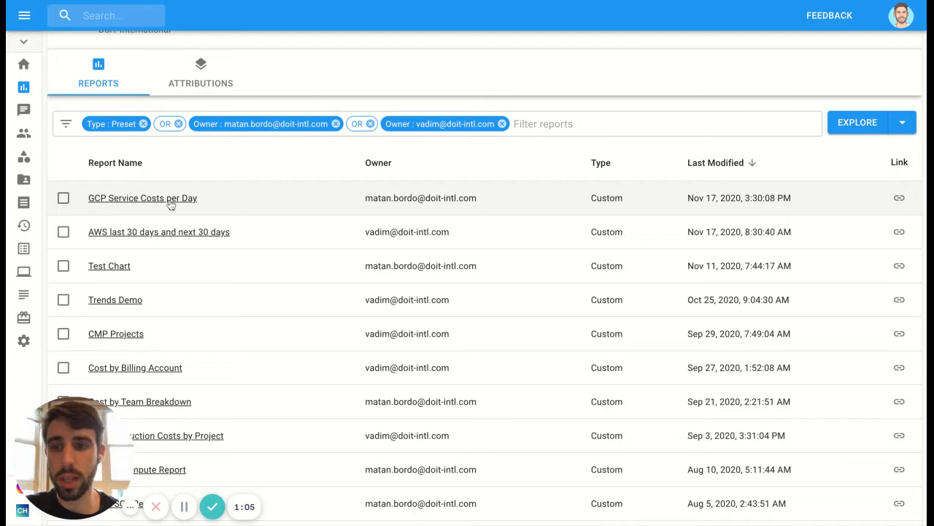
{"action": "left_click", "coordinate": [170, 205]}
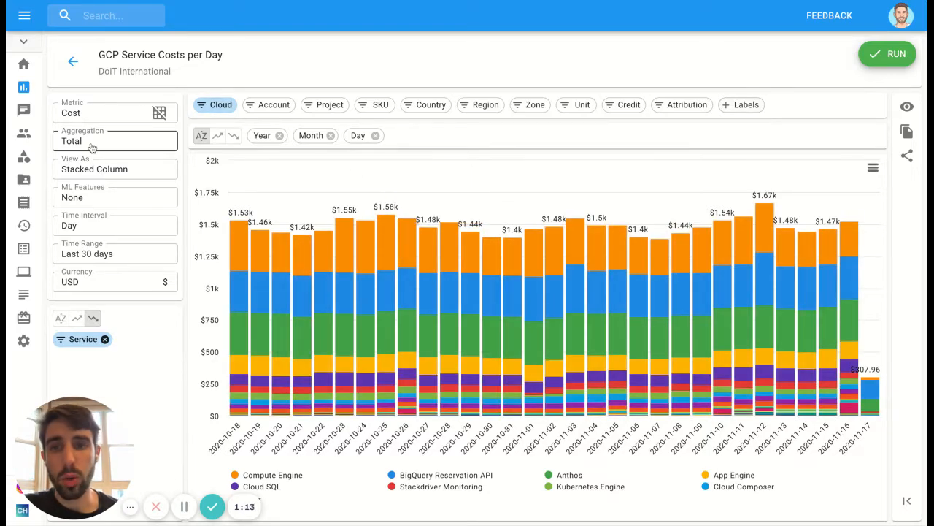
Step: Inspect which providers the report's Cloud filter includes, leaving the filter without saving
{"action": "left_click", "coordinate": [219, 106]}
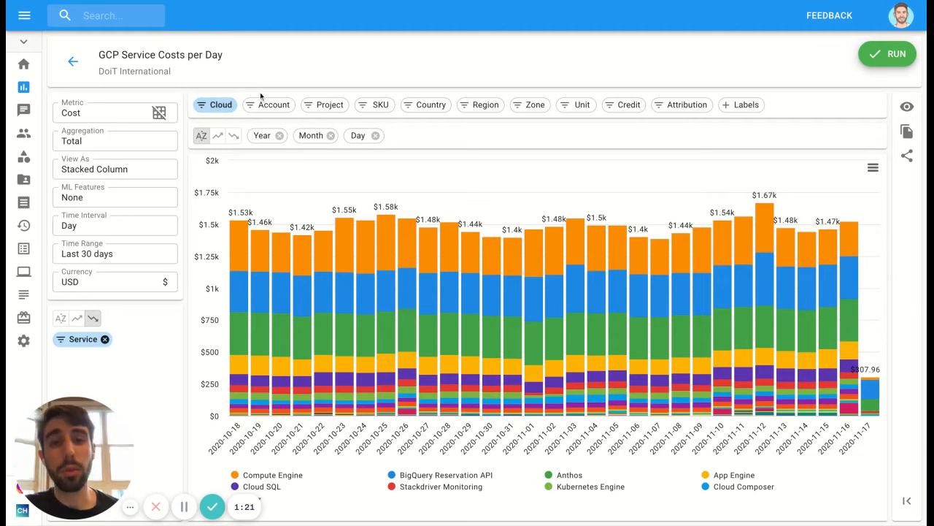
{"action": "left_click", "coordinate": [213, 106]}
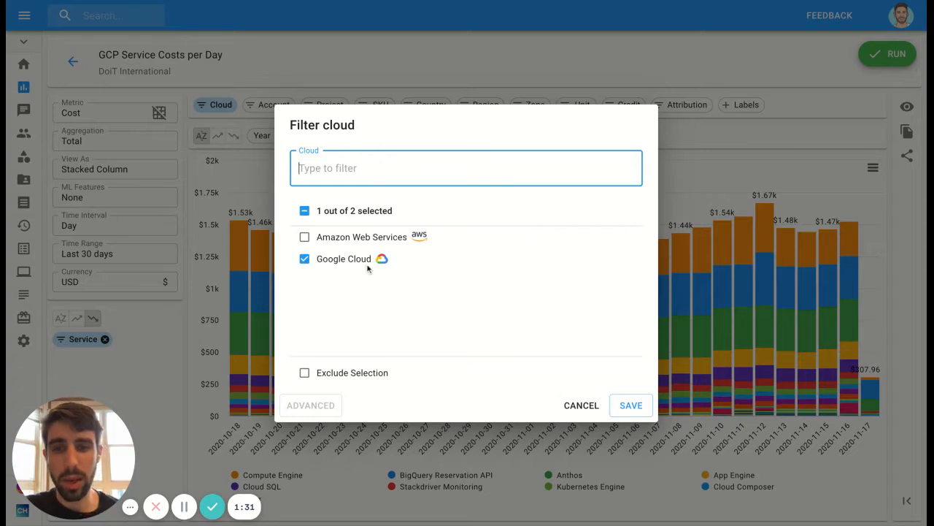
{"action": "left_click", "coordinate": [574, 406]}
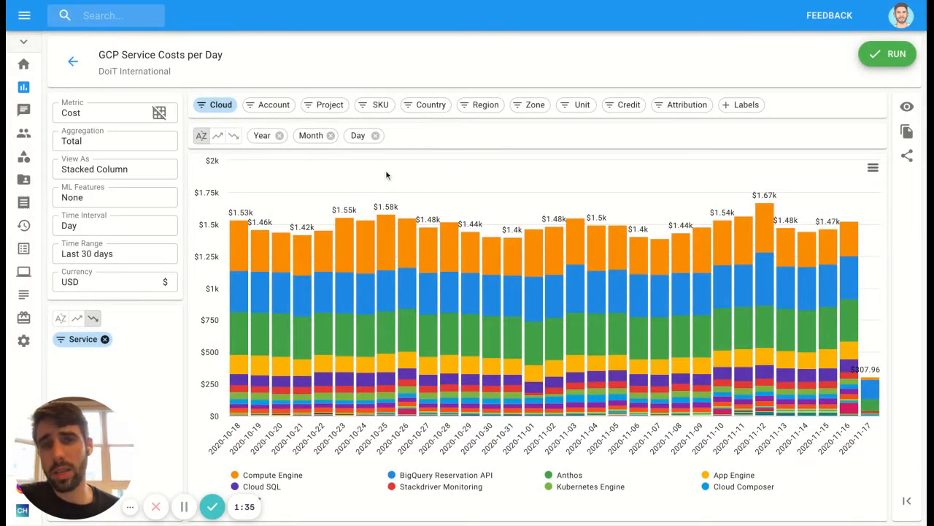
Step: Look through the SKUs available in the report's SKU filter and close it without saving
{"action": "left_click", "coordinate": [375, 107]}
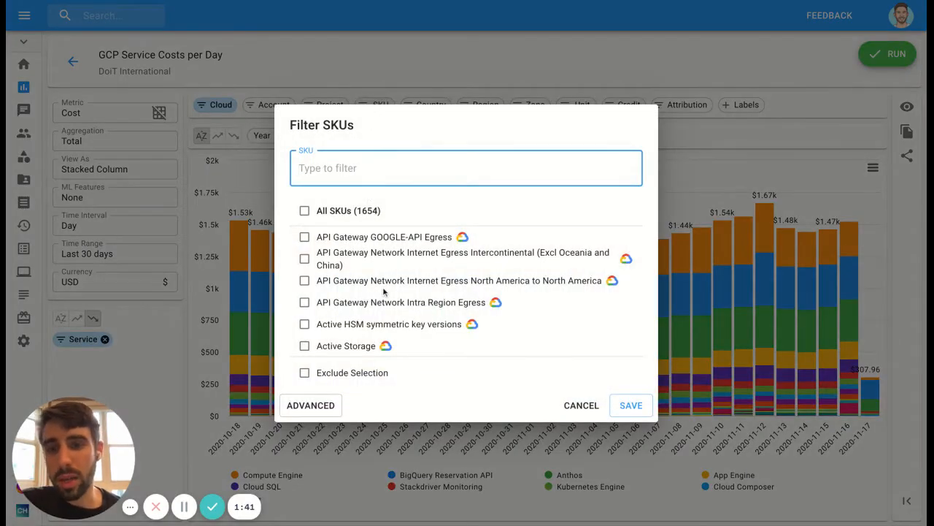
{"action": "scroll", "coordinate": [384, 292], "scroll_direction": "down", "scroll_amount": 5}
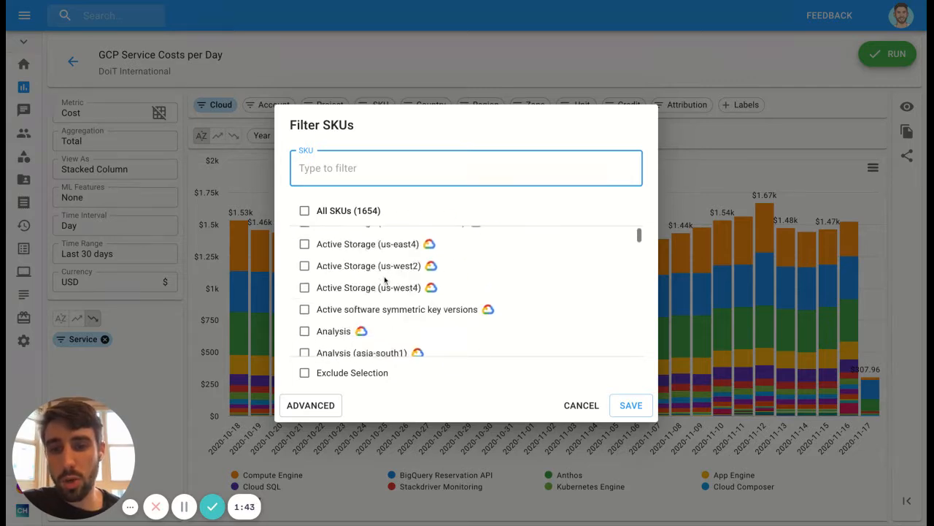
{"action": "scroll", "coordinate": [384, 279], "scroll_direction": "up", "scroll_amount": 5}
{"action": "left_click", "coordinate": [581, 405]}
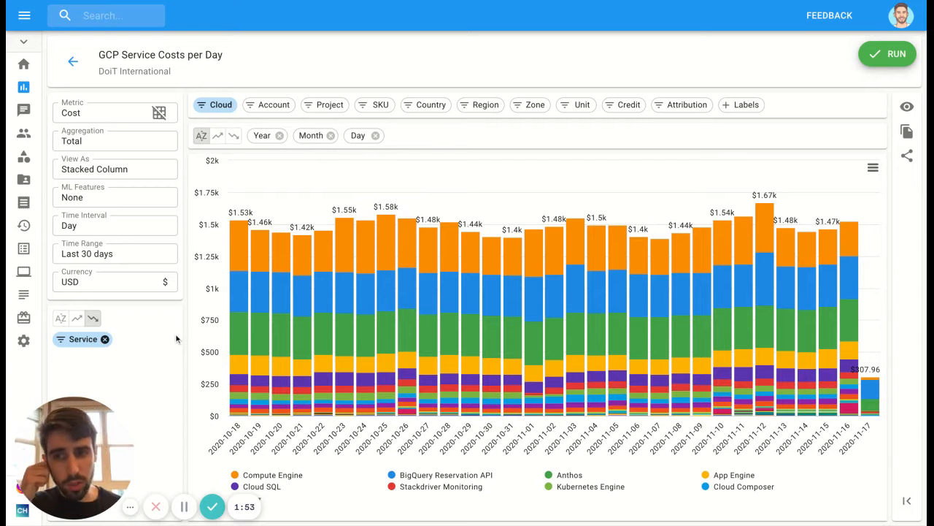
Step: Try limiting the Service filter to the top 10 results, view its regular expression mode, and discard the changes
{"action": "left_click", "coordinate": [82, 340]}
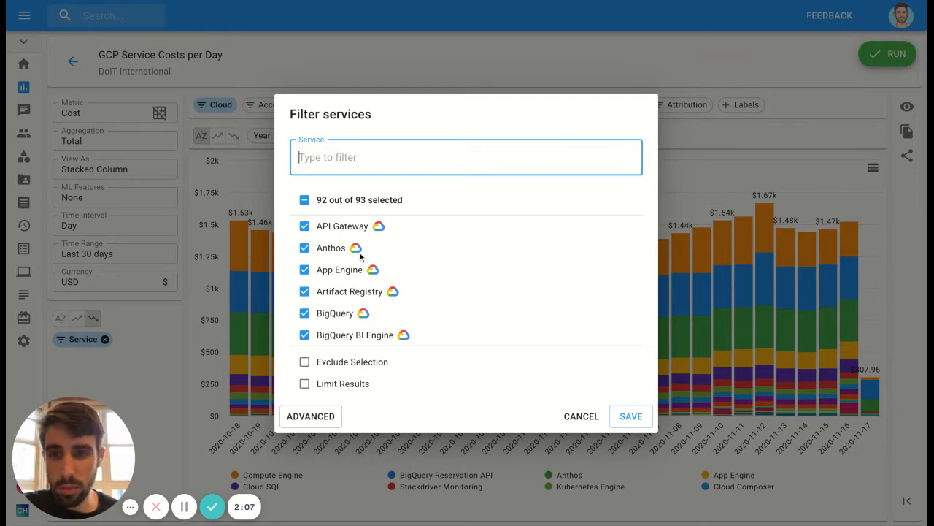
{"action": "scroll", "coordinate": [369, 285], "scroll_direction": "down", "scroll_amount": 2}
{"action": "scroll", "coordinate": [375, 296], "scroll_direction": "up", "scroll_amount": 2}
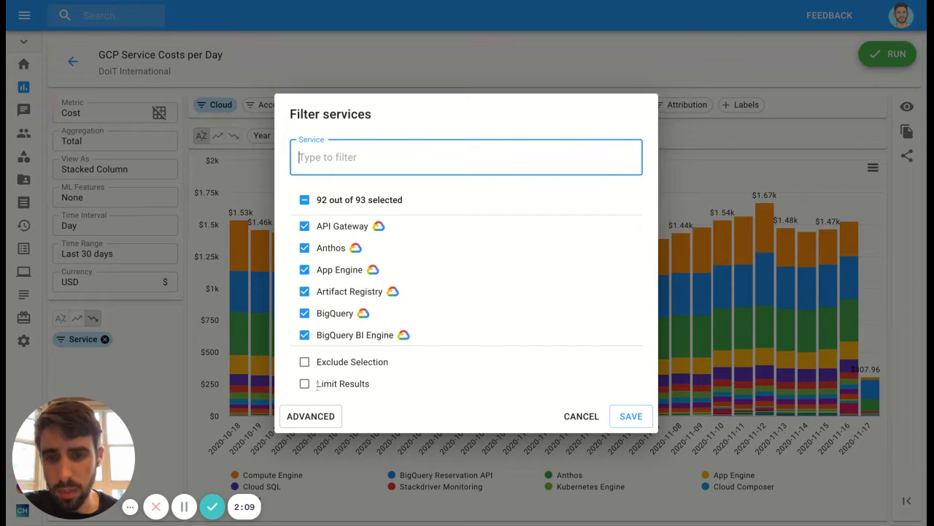
{"action": "left_click", "coordinate": [318, 385]}
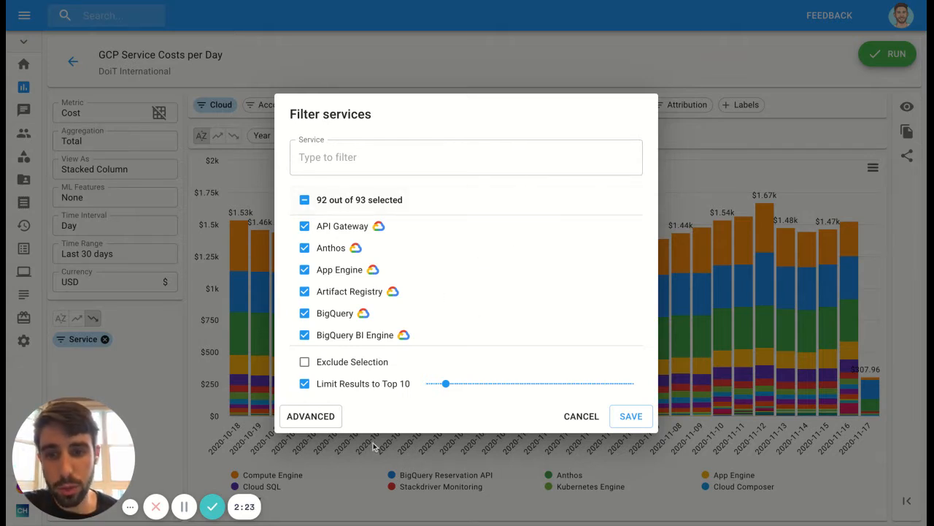
{"action": "left_click", "coordinate": [312, 423]}
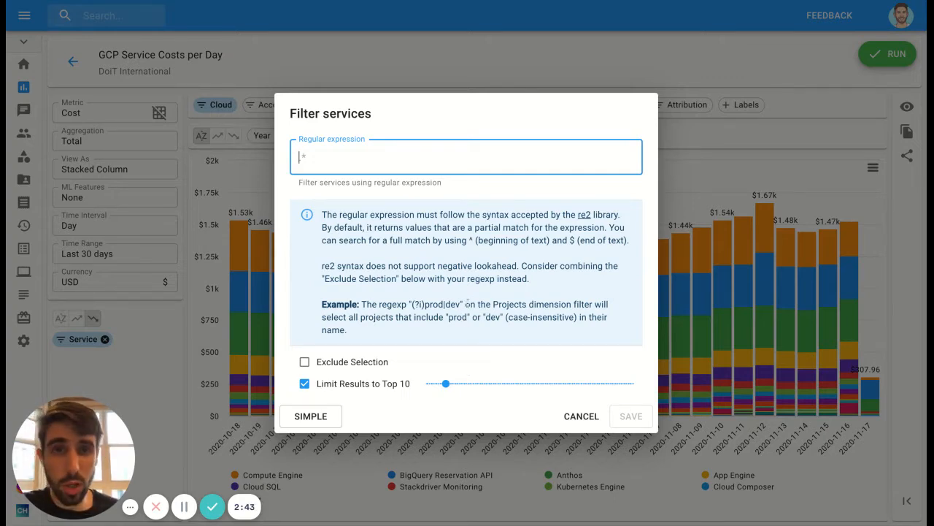
{"action": "left_click", "coordinate": [449, 339]}
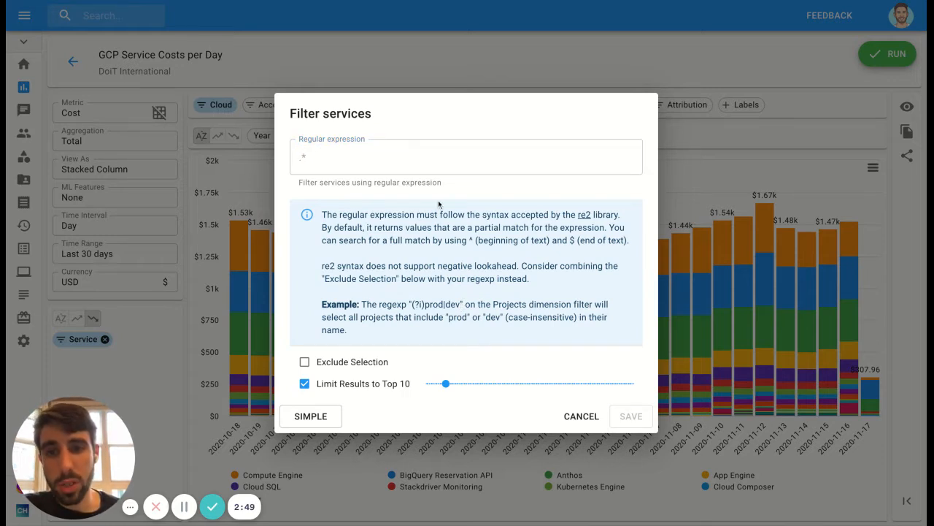
{"action": "left_click", "coordinate": [581, 417]}
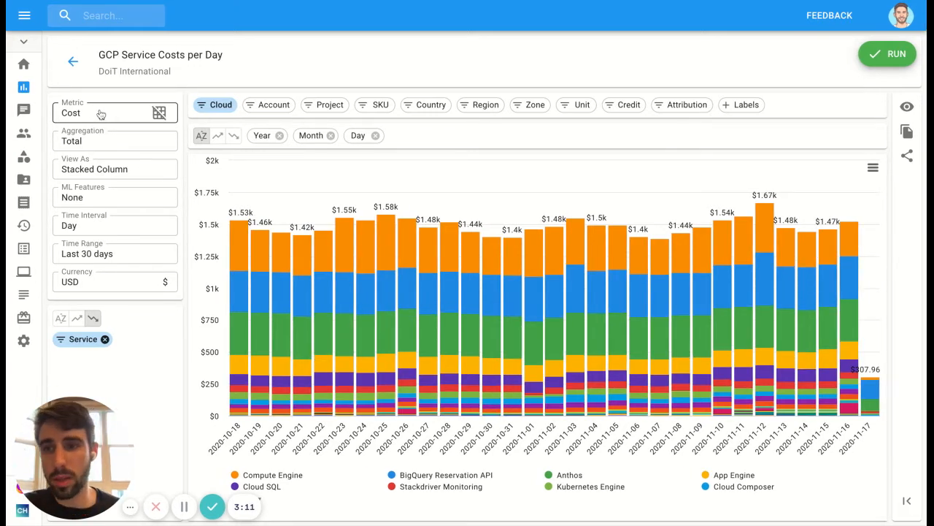
Step: Review the metrics available for the report and keep Cost selected
{"action": "left_click", "coordinate": [100, 115]}
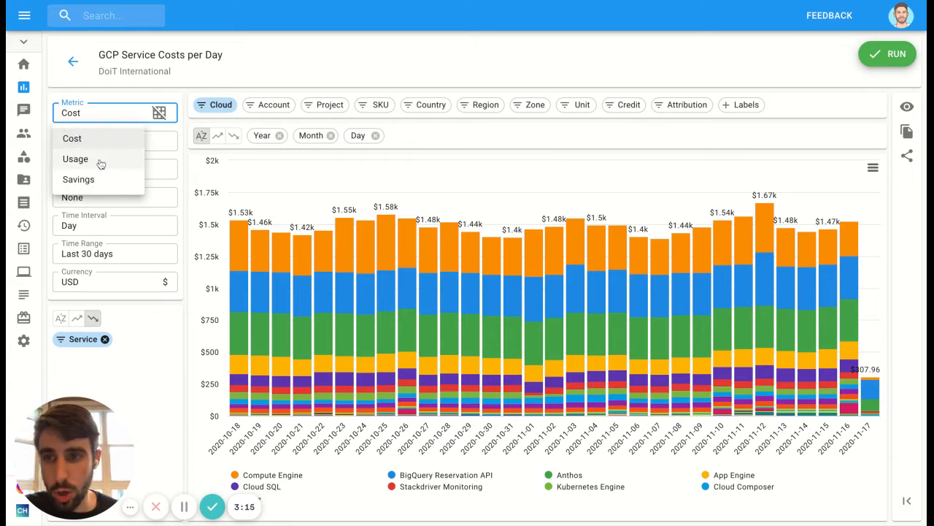
{"action": "left_click", "coordinate": [335, 148]}
{"action": "left_click", "coordinate": [515, 149]}
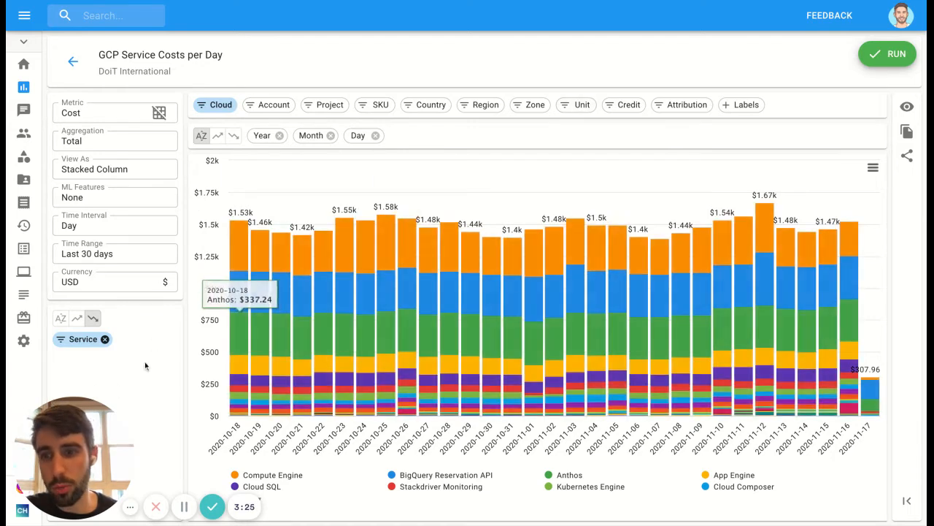
{"action": "left_click", "coordinate": [102, 114]}
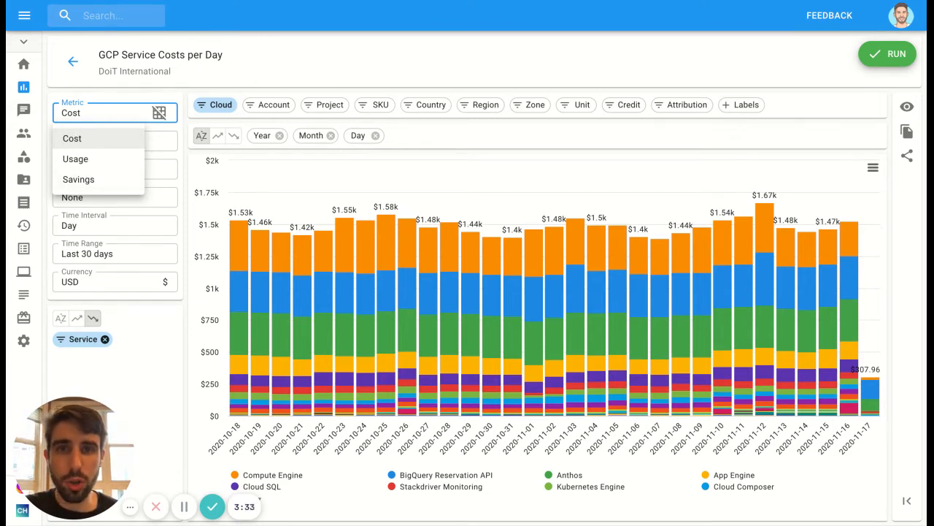
{"action": "left_click", "coordinate": [73, 138]}
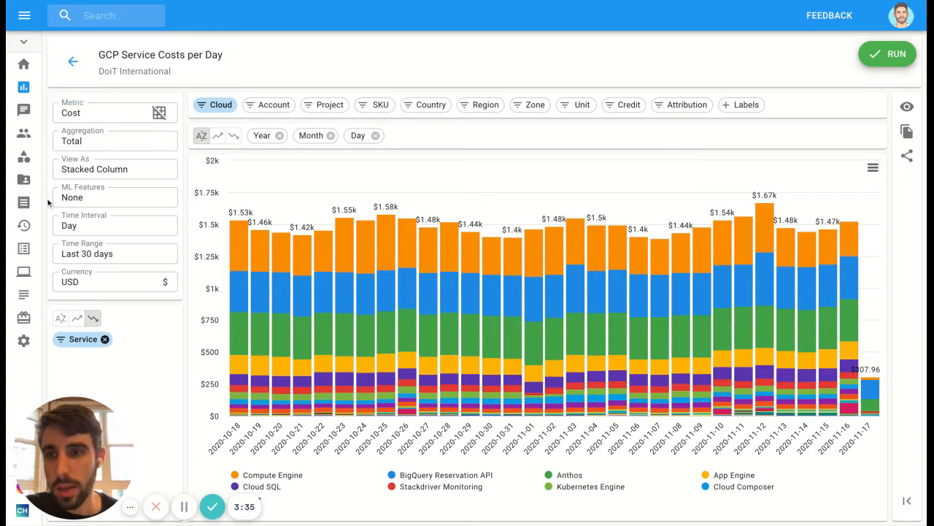
Step: Change the report's view from a stacked column chart to Table
{"action": "left_click", "coordinate": [95, 142]}
{"action": "left_click", "coordinate": [99, 144]}
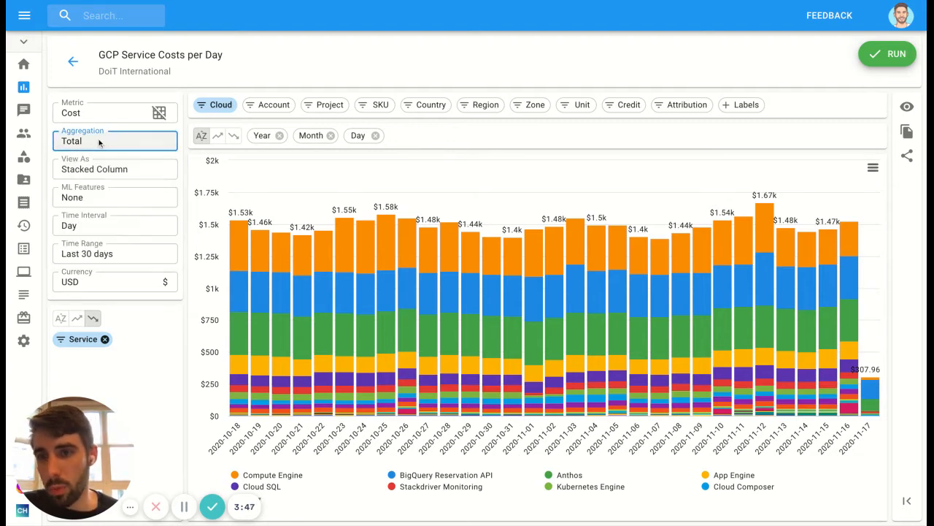
{"action": "left_click", "coordinate": [108, 170]}
{"action": "left_click", "coordinate": [103, 197]}
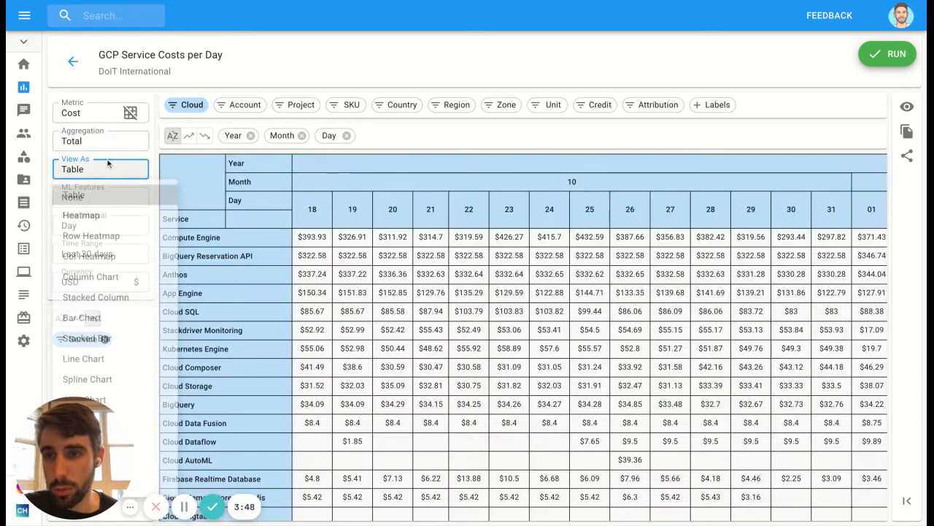
Step: Set the table's aggregation to % of Column and examine each service's share of the daily cost
{"action": "left_click", "coordinate": [94, 141]}
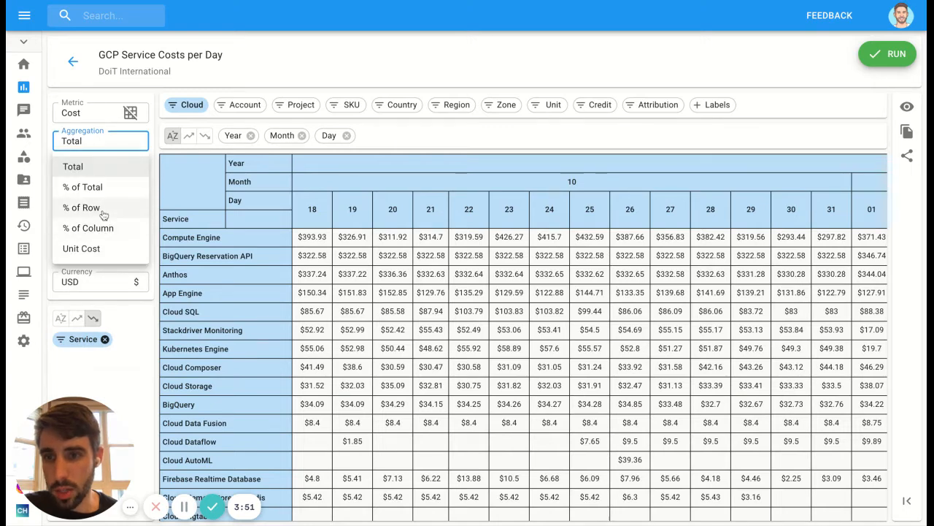
{"action": "left_click", "coordinate": [102, 227]}
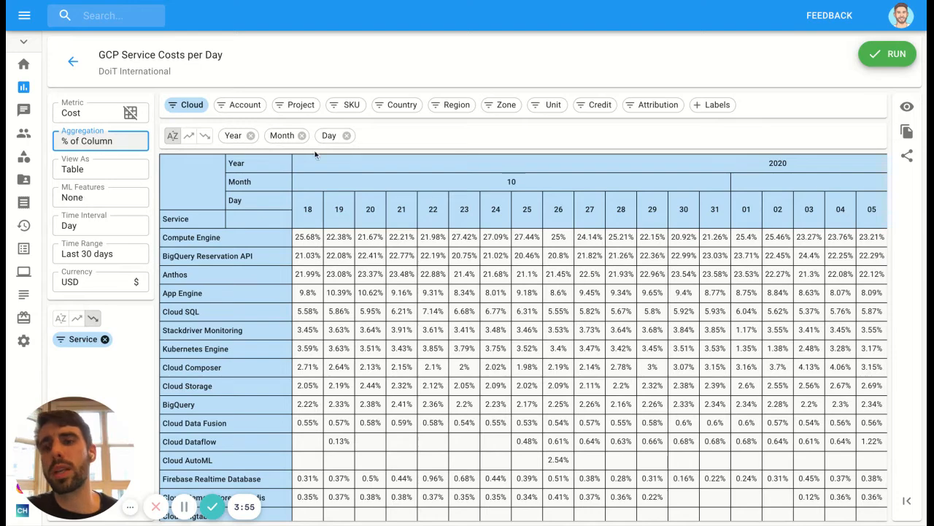
{"action": "left_click", "coordinate": [361, 151]}
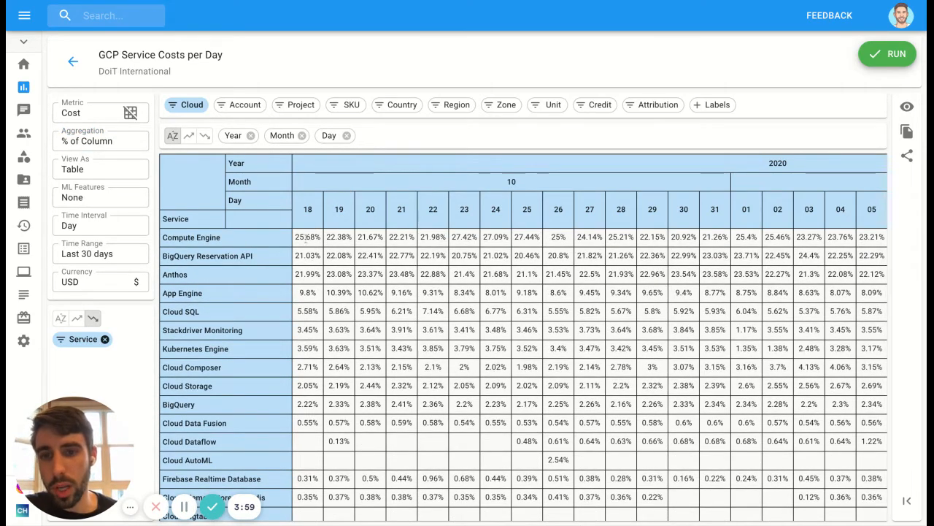
{"action": "left_click_drag", "start_coordinate": [297, 235], "coordinate": [321, 235]}
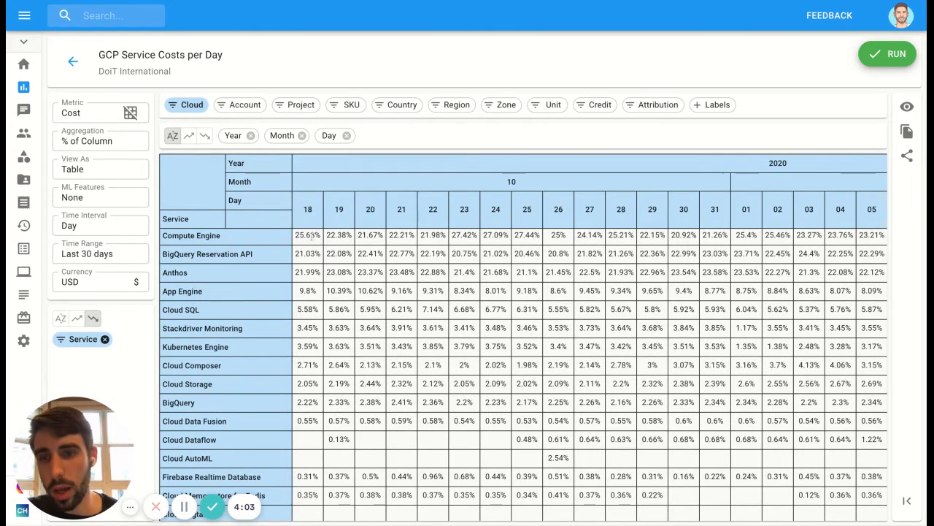
{"action": "scroll", "coordinate": [311, 235], "scroll_direction": "down", "scroll_amount": 1}
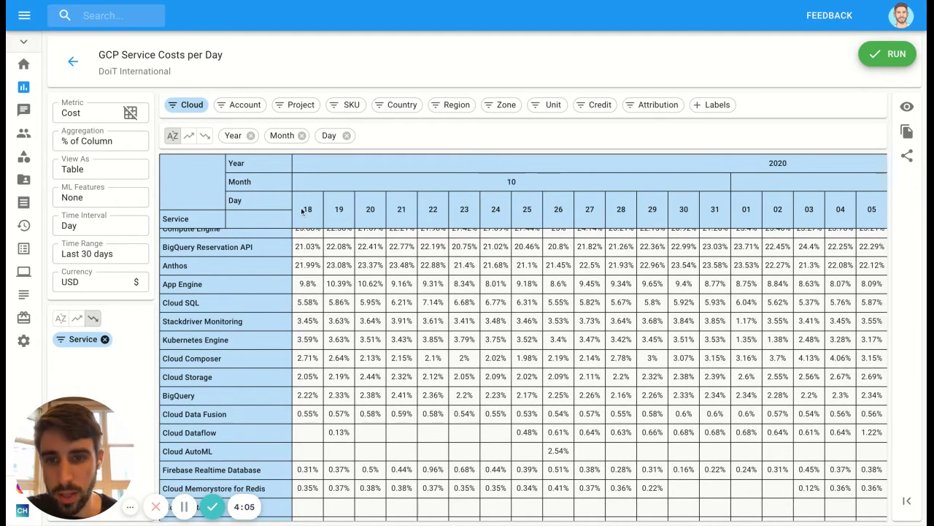
{"action": "scroll", "coordinate": [306, 281], "scroll_direction": "up", "scroll_amount": 1}
Step: Set the table's aggregation to % of Row and examine how each service's cost is spread across the days
{"action": "left_click", "coordinate": [103, 141]}
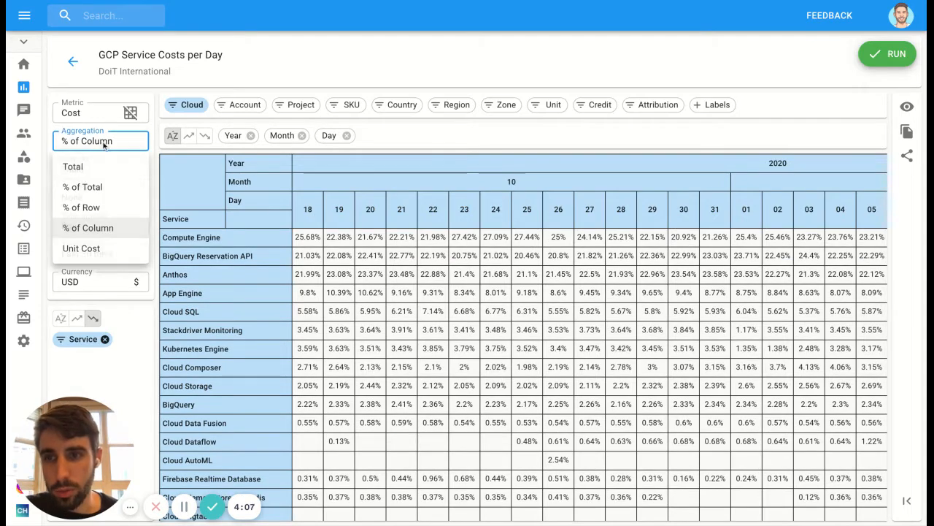
{"action": "left_click", "coordinate": [94, 209]}
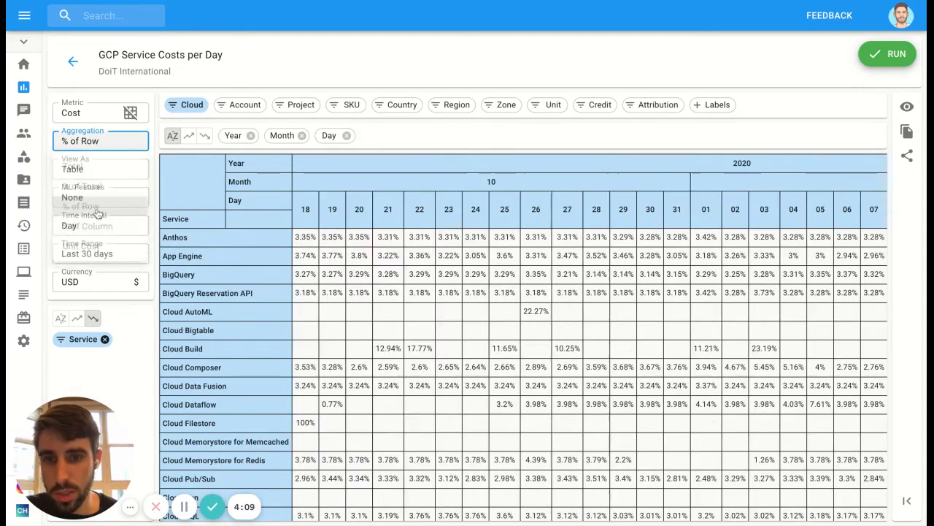
{"action": "scroll", "coordinate": [488, 241], "scroll_direction": "right", "scroll_amount": 3}
{"action": "scroll", "coordinate": [488, 241], "scroll_direction": "right", "scroll_amount": 3}
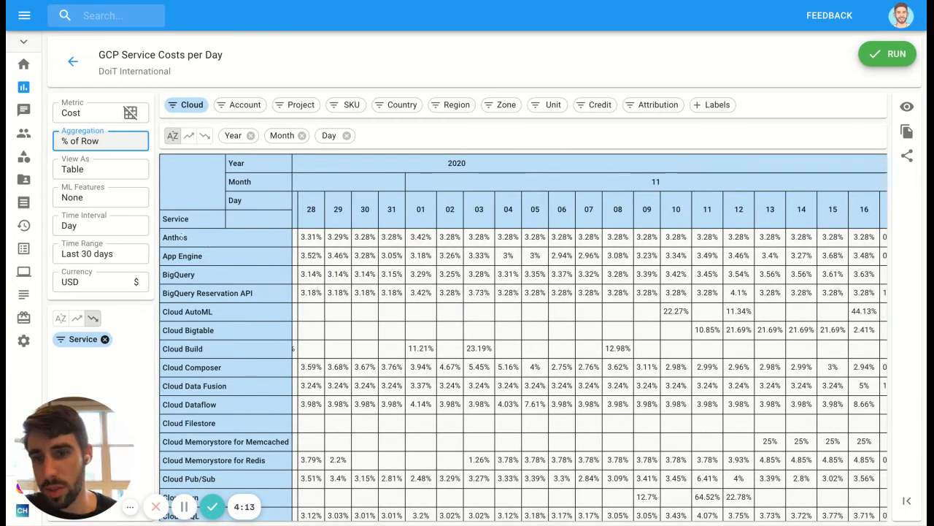
{"action": "scroll", "coordinate": [446, 239], "scroll_direction": "left", "scroll_amount": 6}
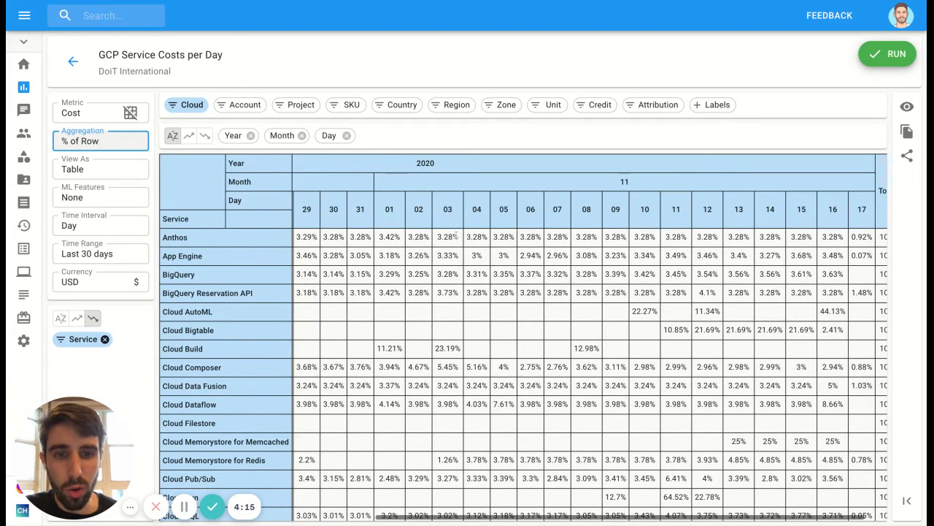
Step: Set the table's aggregation to Total and change the report's view to Column Chart
{"action": "left_click", "coordinate": [104, 142]}
{"action": "left_click", "coordinate": [96, 169]}
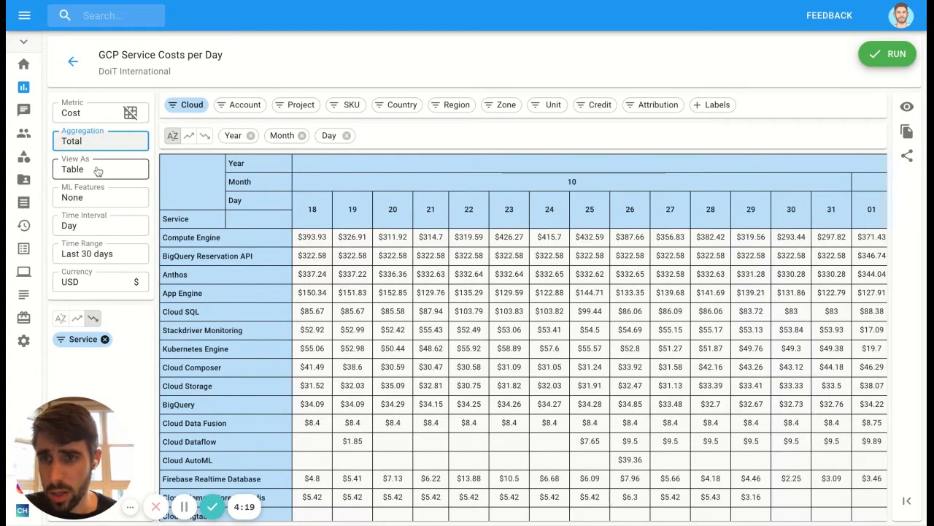
{"action": "left_click", "coordinate": [95, 170]}
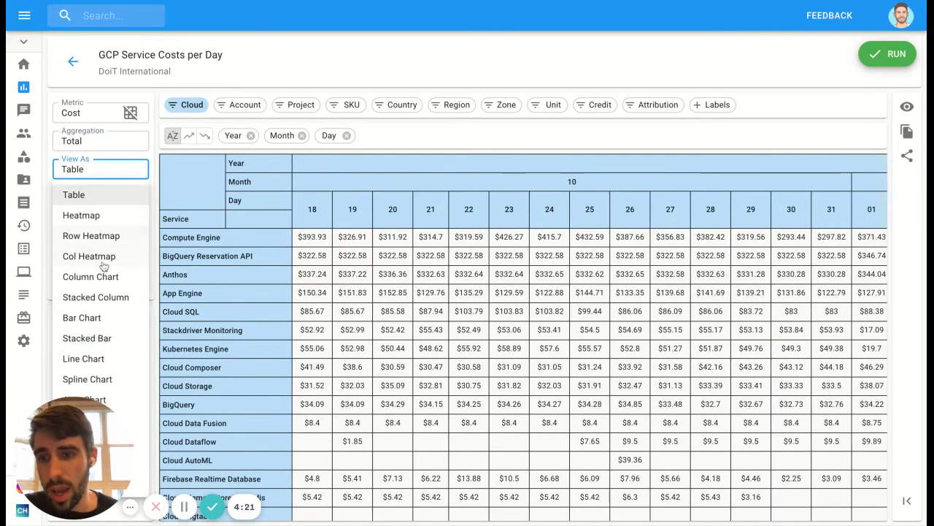
{"action": "left_click_drag", "start_coordinate": [80, 438], "coordinate": [214, 445]}
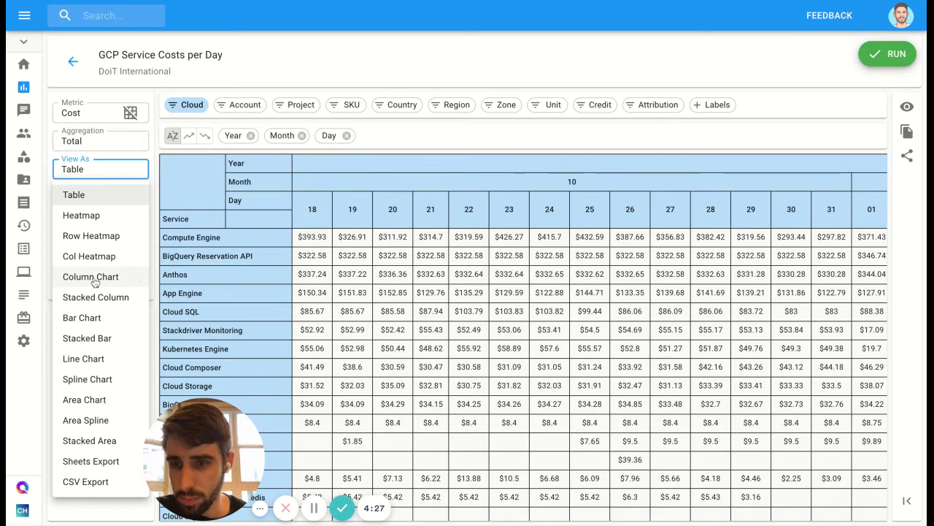
{"action": "left_click", "coordinate": [95, 278]}
Step: Change the report's view from Column Chart to Stacked Column
{"action": "left_click", "coordinate": [112, 168]}
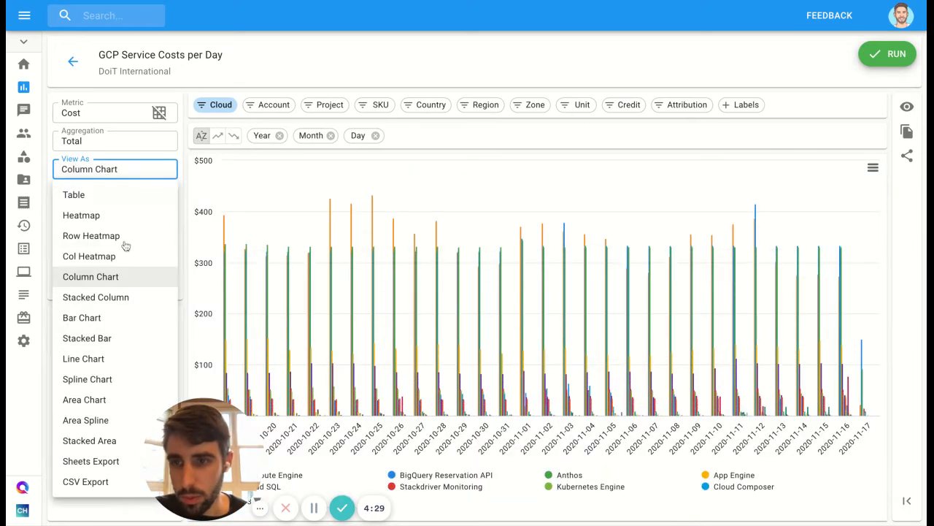
{"action": "left_click", "coordinate": [121, 296]}
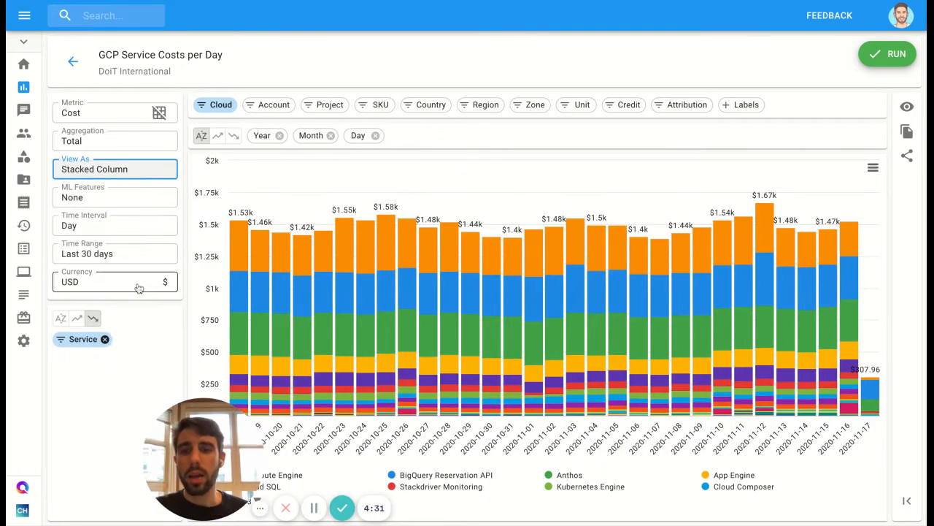
{"action": "left_click_drag", "start_coordinate": [177, 414], "coordinate": [86, 395]}
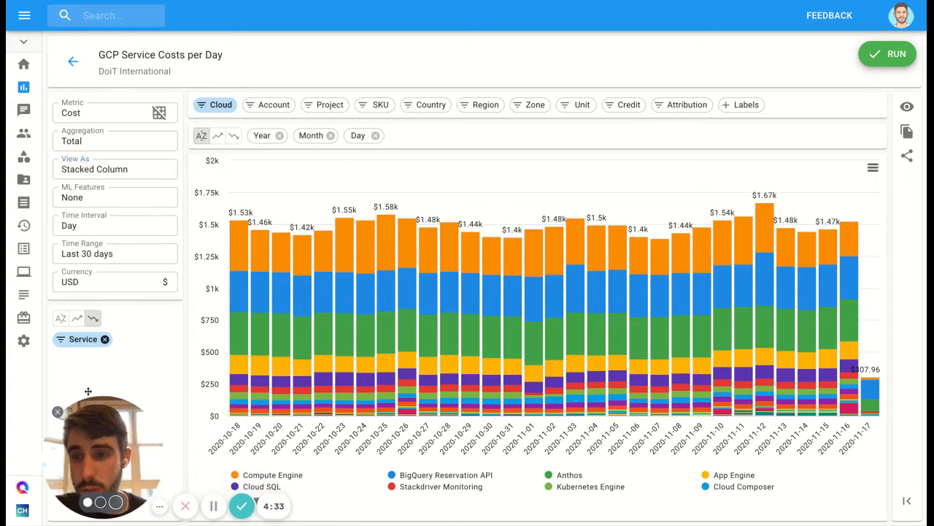
Step: Return to the Cloud Analytics report list and open the report "AWS last 30 days and next 30 days"
{"action": "left_click", "coordinate": [72, 63]}
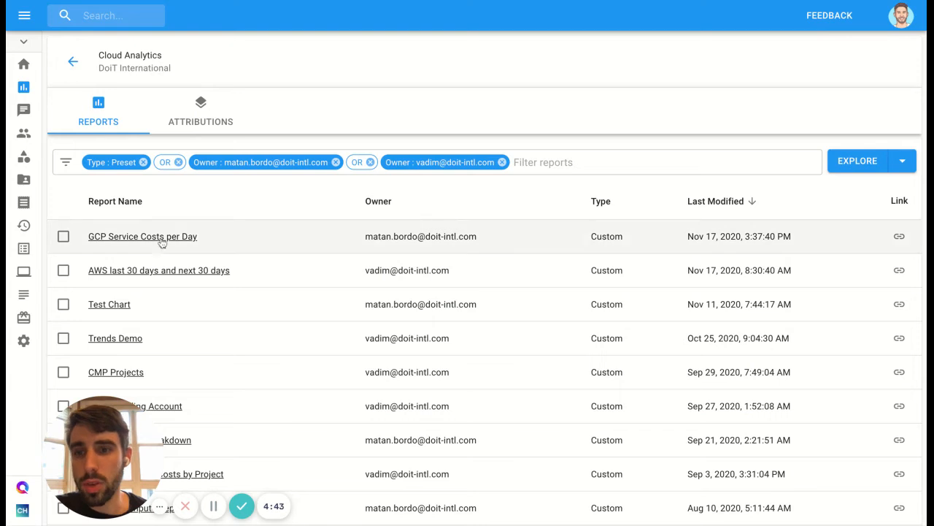
{"action": "left_click", "coordinate": [149, 271]}
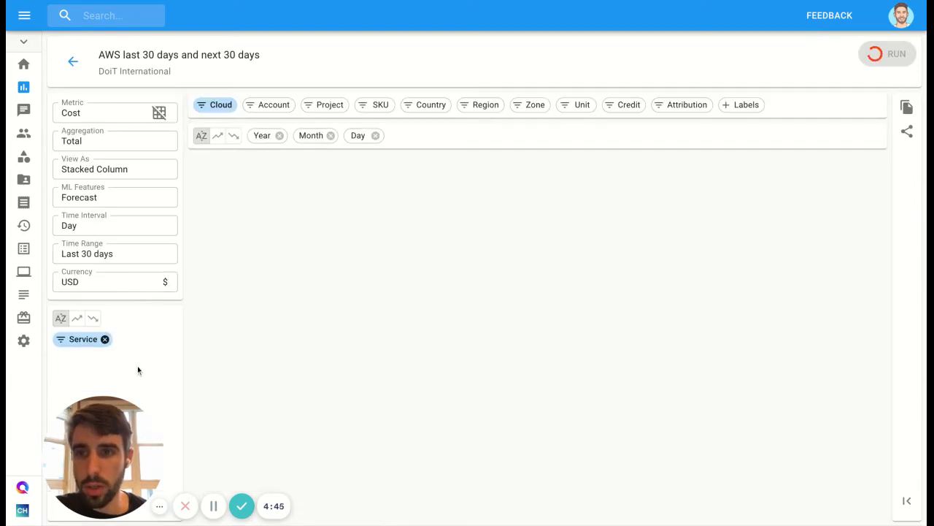
{"action": "left_click_drag", "start_coordinate": [110, 426], "coordinate": [199, 425]}
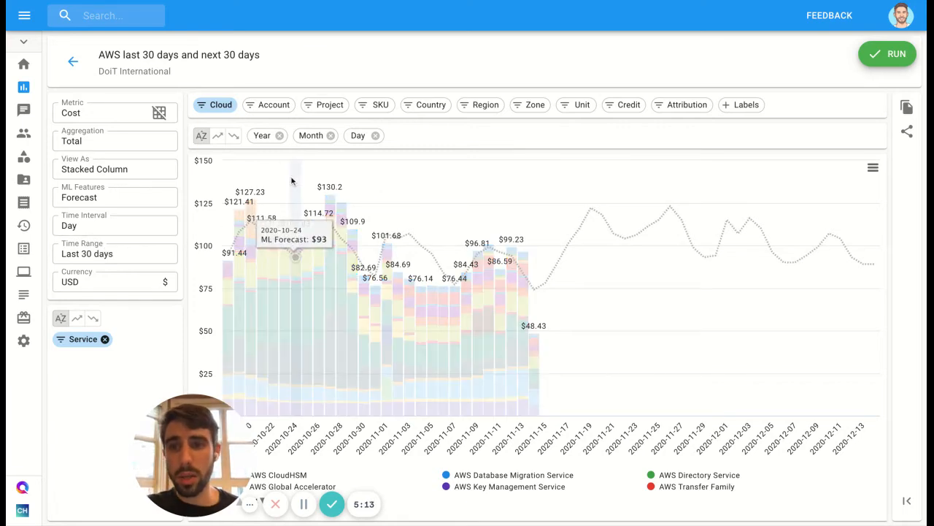
Step: Review the report's cloud filter and service filter selections, leaving both unchanged
{"action": "left_click", "coordinate": [221, 108]}
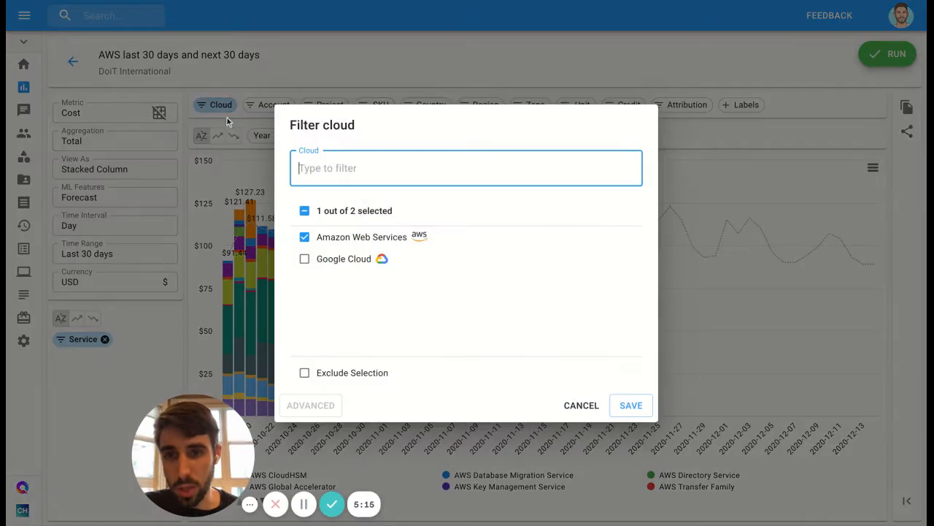
{"action": "left_click", "coordinate": [582, 407]}
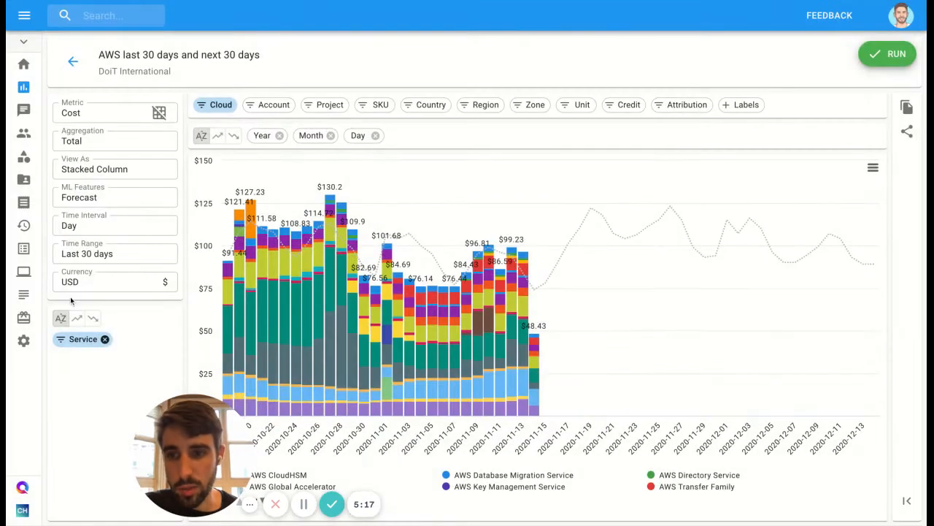
{"action": "left_click", "coordinate": [93, 337]}
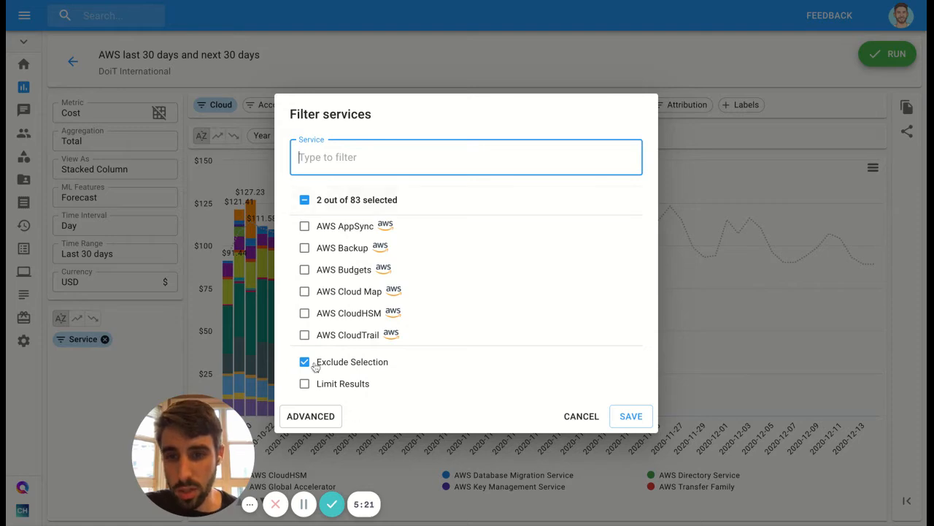
{"action": "left_click", "coordinate": [581, 416]}
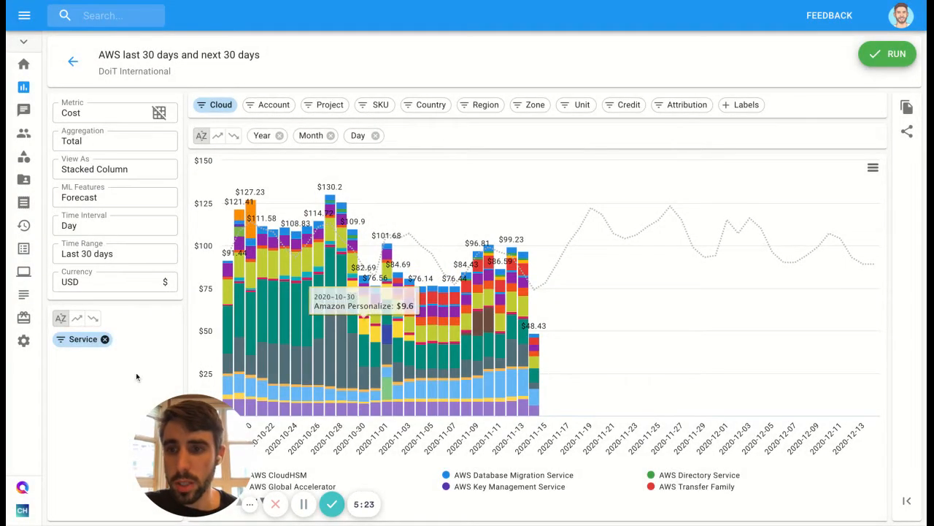
{"action": "left_click_drag", "start_coordinate": [167, 425], "coordinate": [78, 427]}
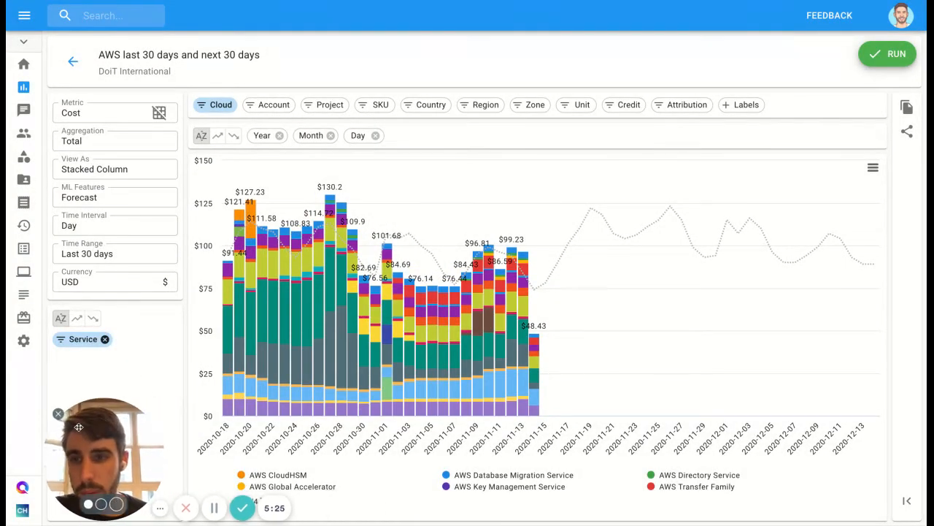
Step: Turn off the Forecast ML feature for the AWS report
{"action": "left_click", "coordinate": [98, 199]}
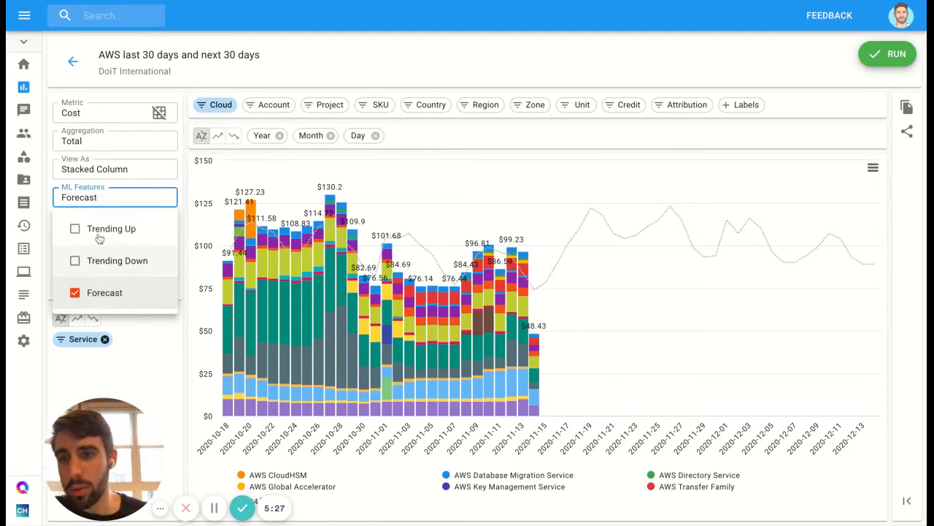
{"action": "left_click", "coordinate": [75, 293]}
{"action": "left_click", "coordinate": [98, 182]}
Step: Change the AWS report's view from Stacked Column to Line Chart
{"action": "left_click", "coordinate": [100, 170]}
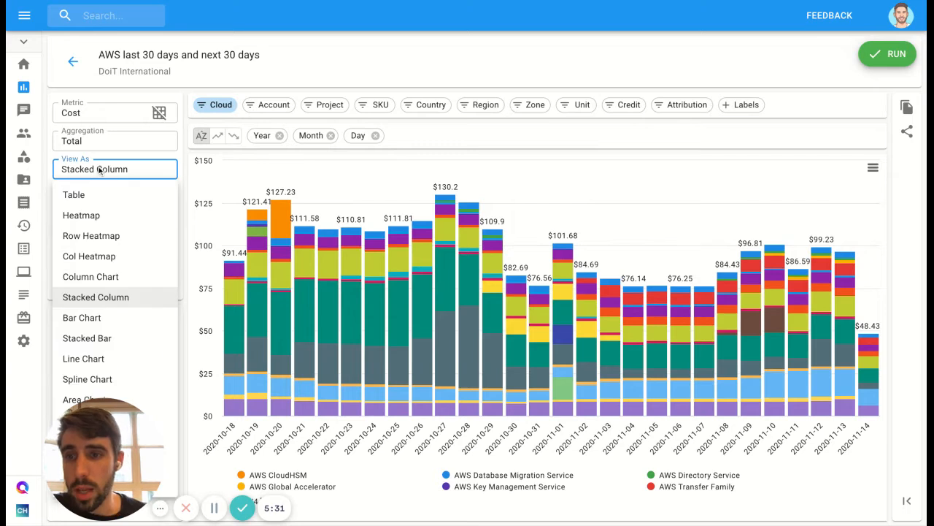
{"action": "left_click", "coordinate": [282, 78]}
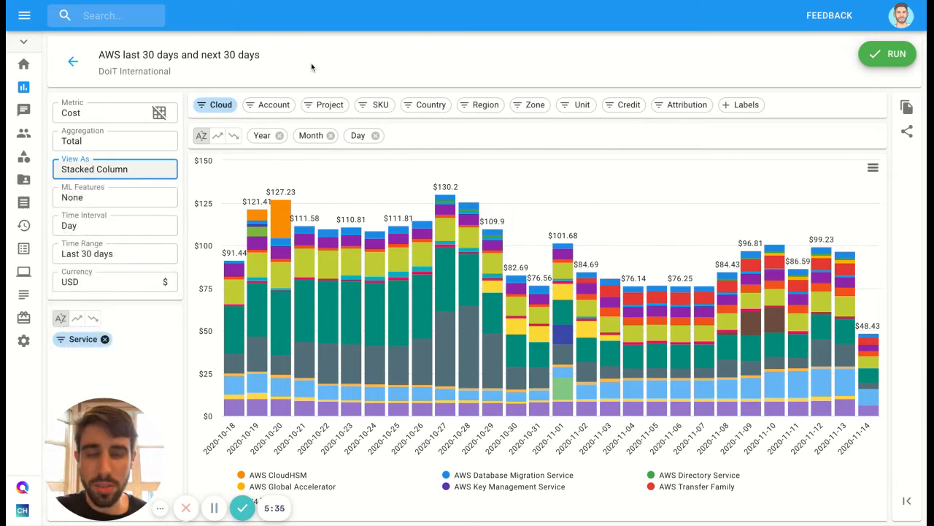
{"action": "left_click", "coordinate": [328, 74]}
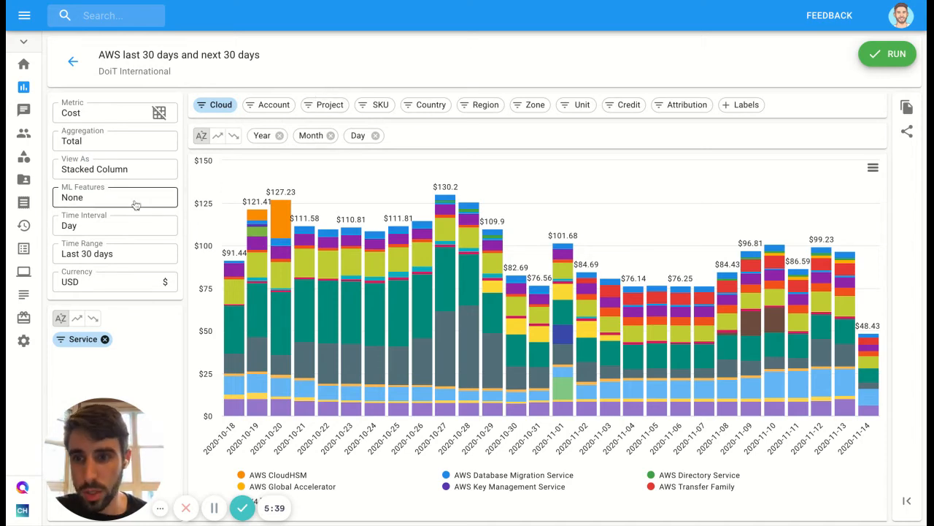
{"action": "left_click", "coordinate": [131, 173]}
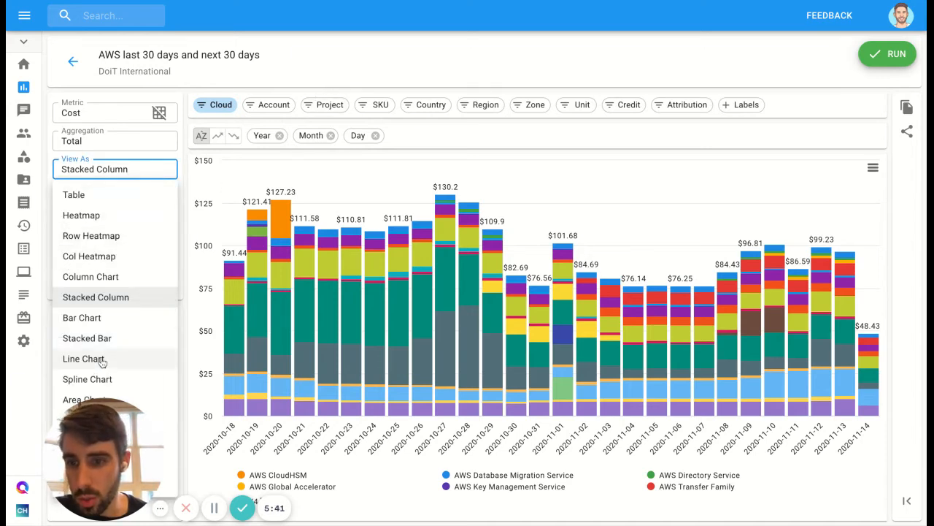
{"action": "left_click", "coordinate": [101, 361]}
Step: Apply the Trending Down ML feature to isolate services with falling costs, then clear it
{"action": "left_click", "coordinate": [91, 201]}
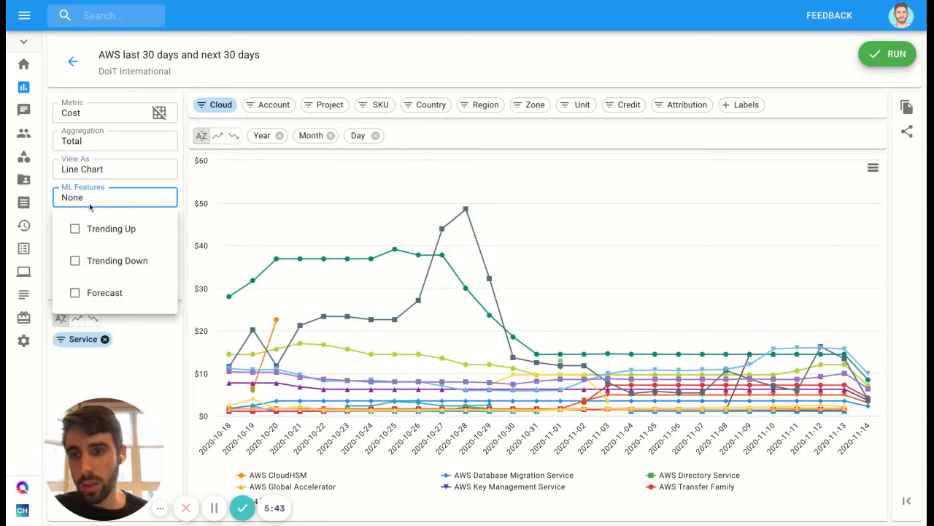
{"action": "left_click", "coordinate": [97, 260]}
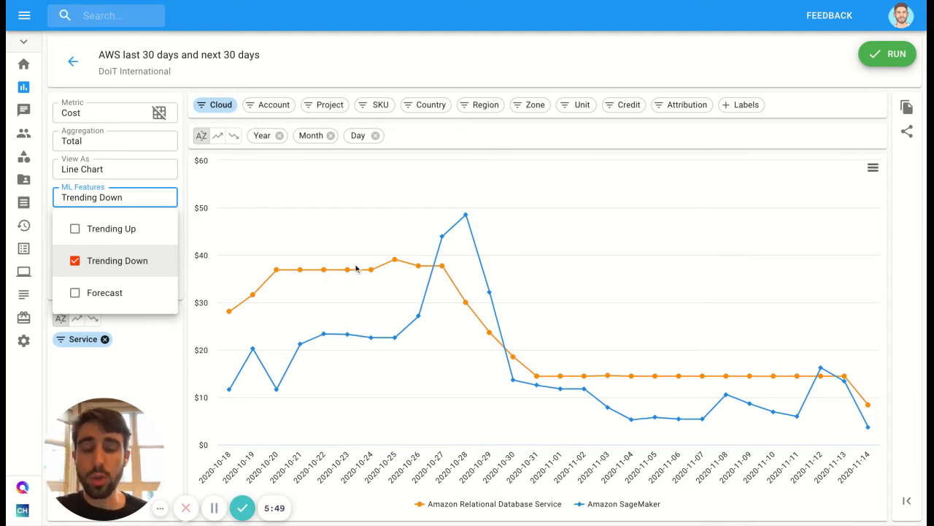
{"action": "left_click", "coordinate": [122, 267]}
Step: Apply the Trending Up ML feature to look for services with rising costs, then clear it
{"action": "left_click", "coordinate": [114, 230]}
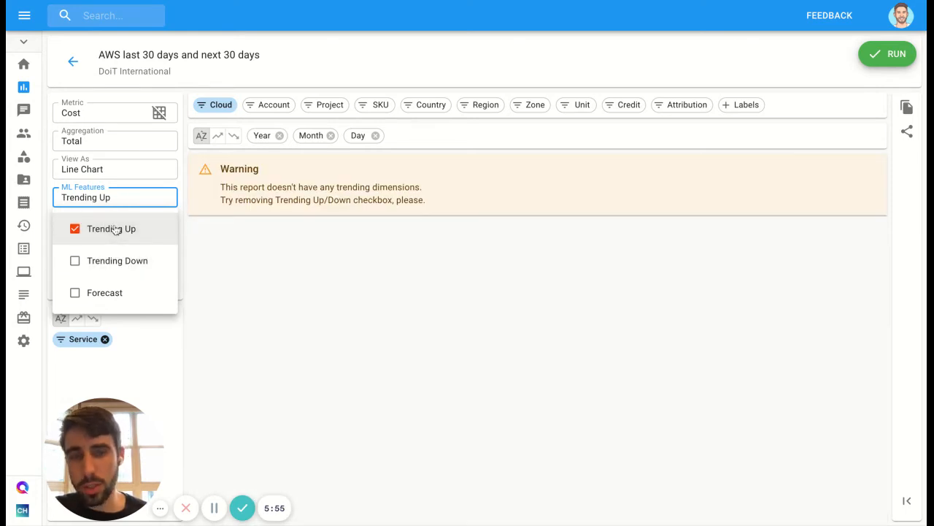
{"action": "left_click", "coordinate": [115, 229]}
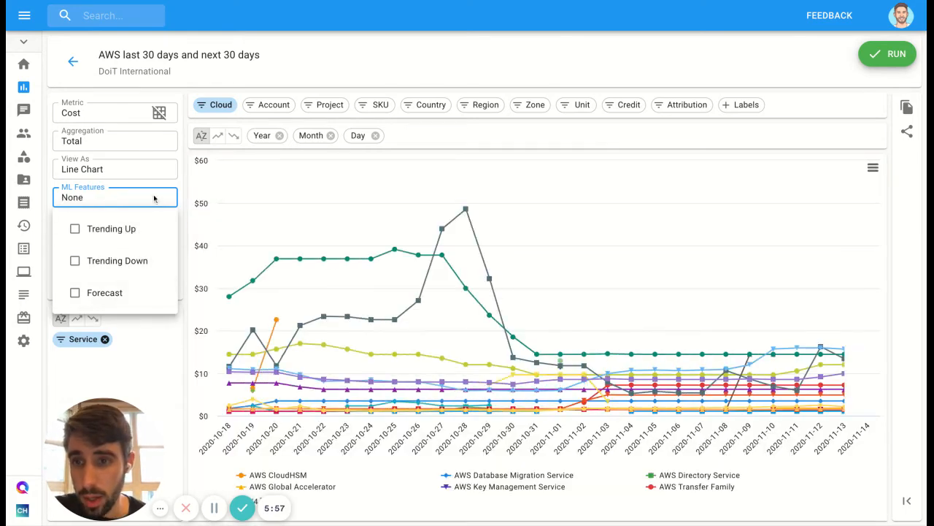
{"action": "left_click", "coordinate": [158, 185]}
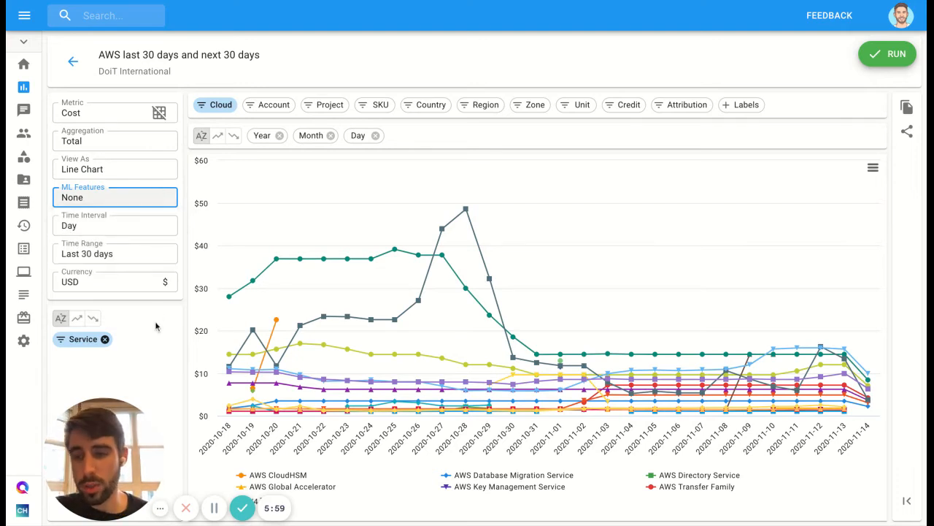
Step: Review the available time intervals and currencies, keeping Day and USD selected
{"action": "left_click", "coordinate": [82, 229]}
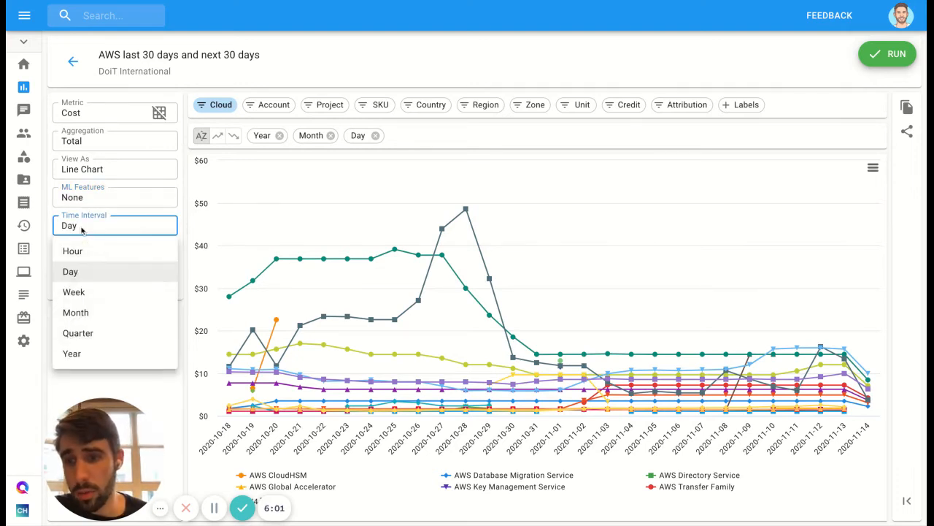
{"action": "left_click", "coordinate": [149, 214]}
{"action": "left_click", "coordinate": [109, 286]}
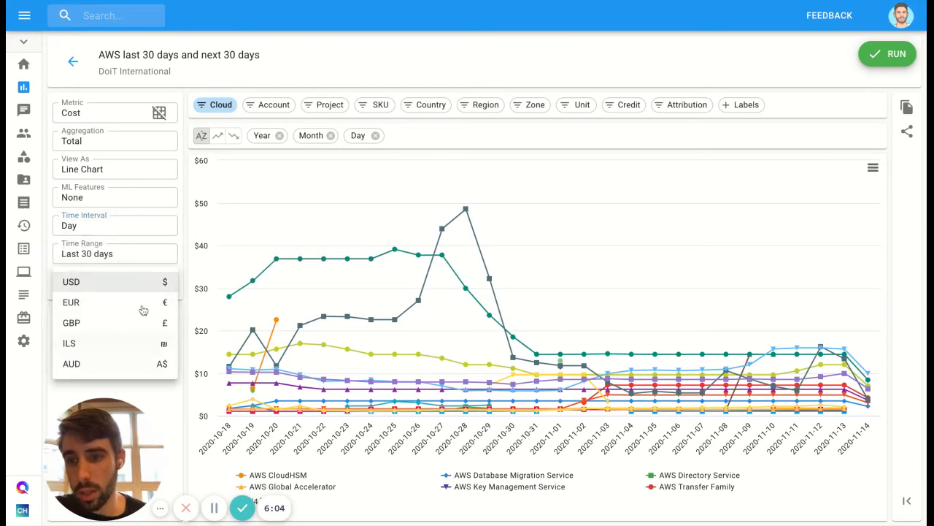
{"action": "left_click", "coordinate": [185, 277]}
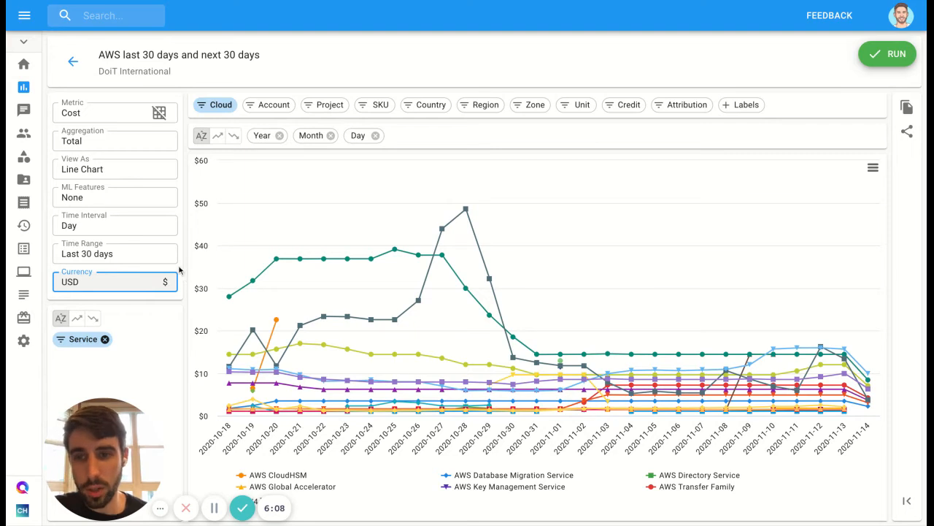
{"action": "left_click", "coordinate": [110, 286]}
{"action": "left_click", "coordinate": [183, 275]}
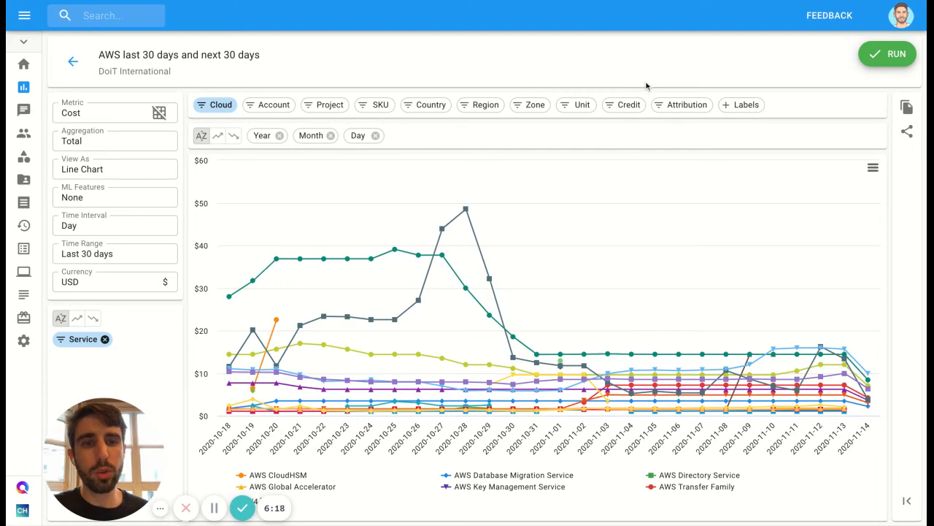
Step: Browse the labels that can be added to the report and close the selection without adding any
{"action": "left_click", "coordinate": [742, 107]}
{"action": "left_click", "coordinate": [500, 268]}
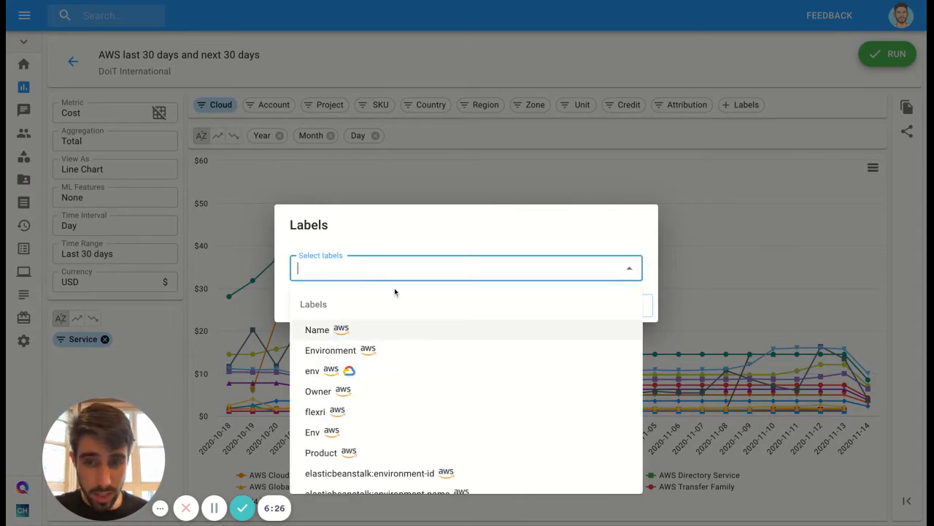
{"action": "scroll", "coordinate": [428, 382], "scroll_direction": "down", "scroll_amount": 3}
{"action": "scroll", "coordinate": [448, 392], "scroll_direction": "up", "scroll_amount": 3}
{"action": "left_click", "coordinate": [455, 233]}
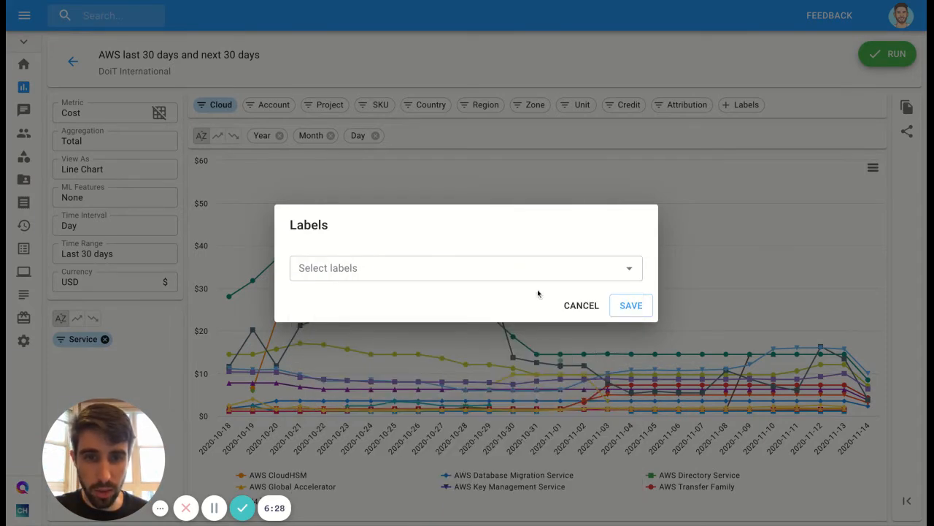
{"action": "left_click", "coordinate": [567, 305]}
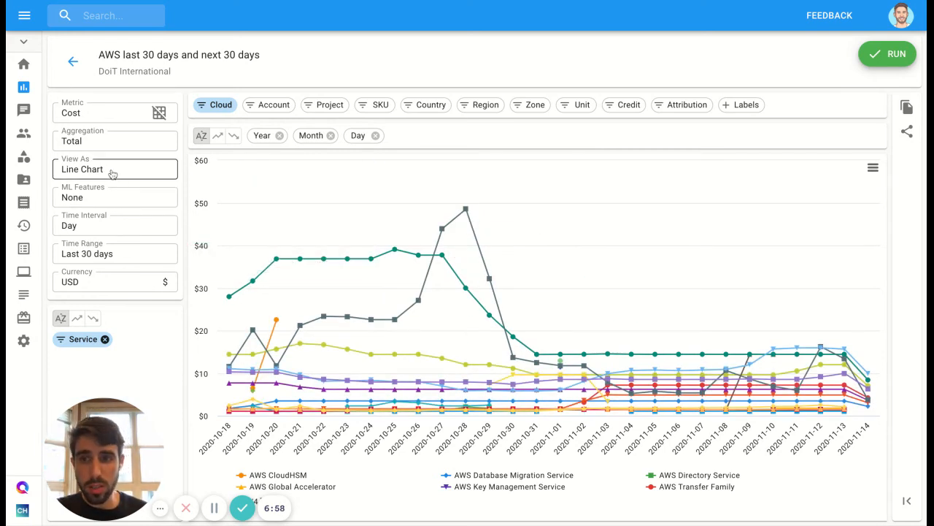
Step: Review the view and export types available for the report and keep Line Chart selected
{"action": "left_click_drag", "start_coordinate": [87, 444], "coordinate": [161, 444]}
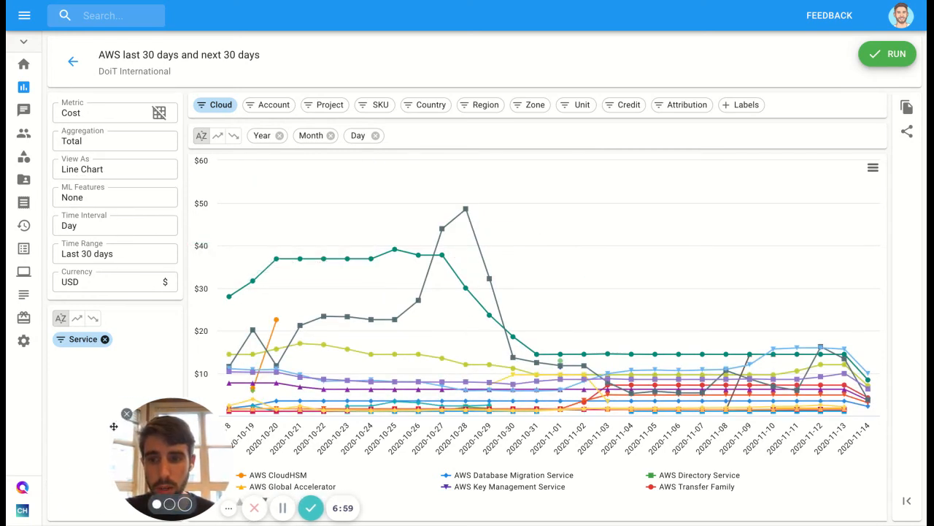
{"action": "left_click", "coordinate": [82, 175]}
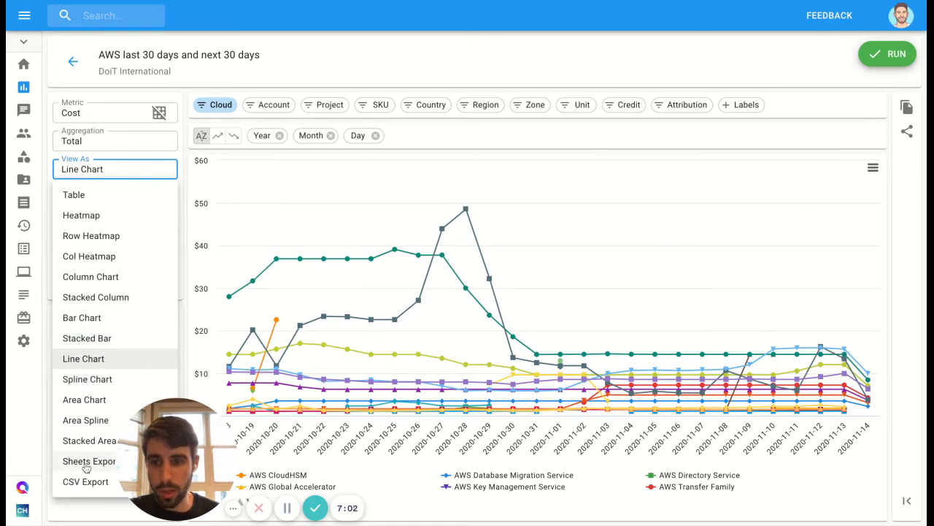
{"action": "left_click", "coordinate": [126, 172]}
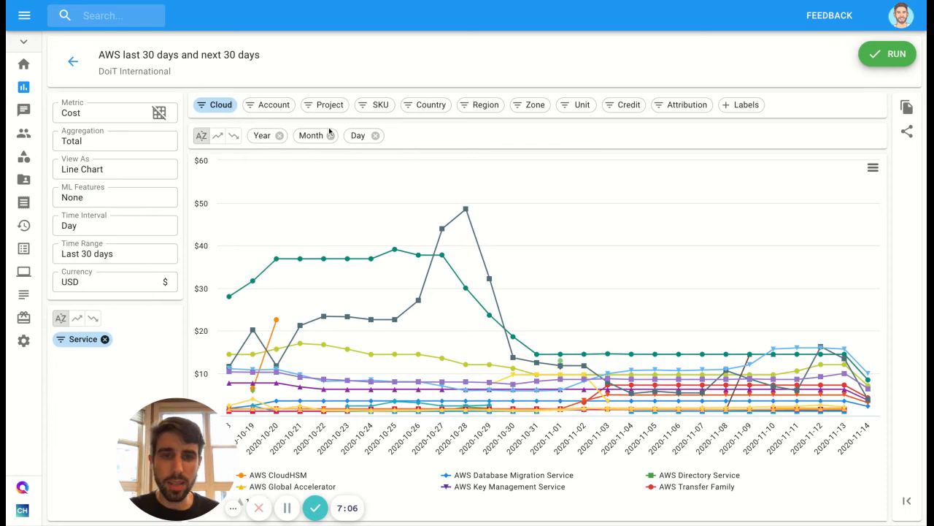
{"action": "left_click_drag", "start_coordinate": [182, 454], "coordinate": [105, 454]}
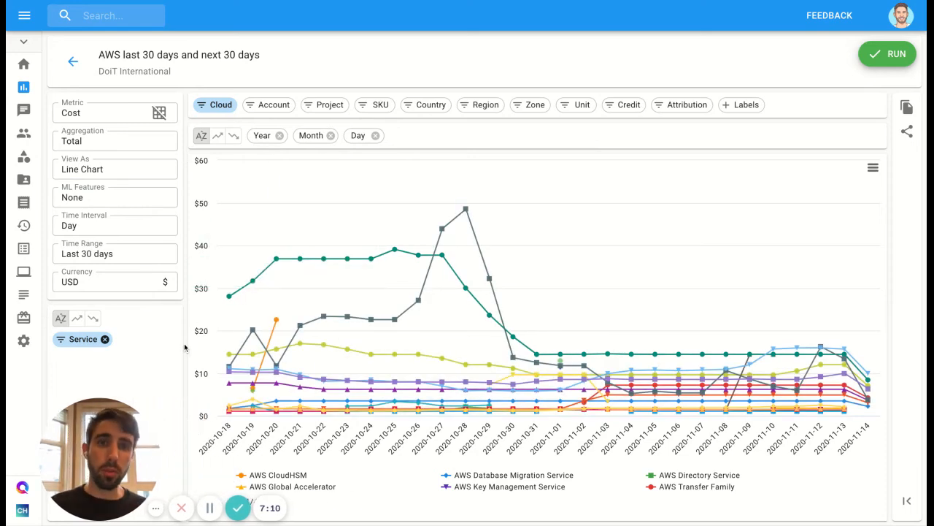
Step: Review who has access to the AWS report and their roles, and check the chart's menu options without choosing any
{"action": "left_click", "coordinate": [907, 134]}
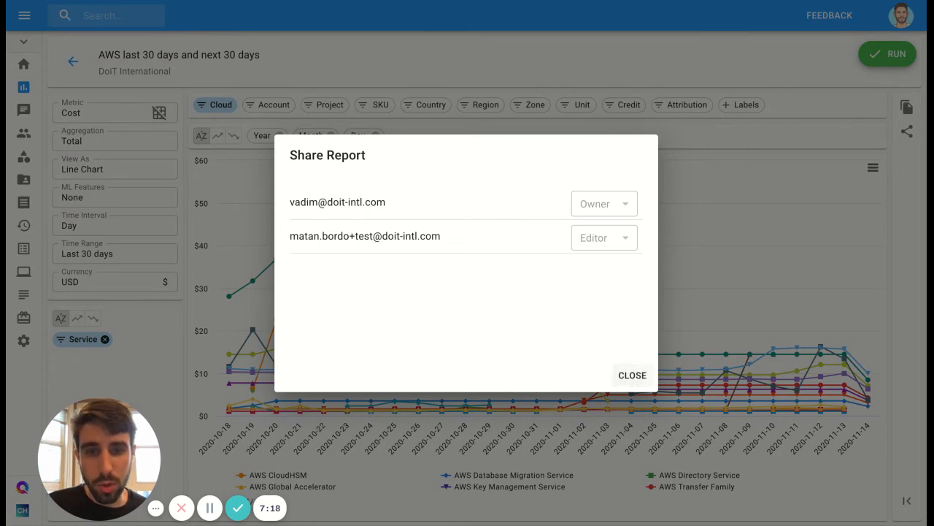
{"action": "left_click", "coordinate": [633, 375]}
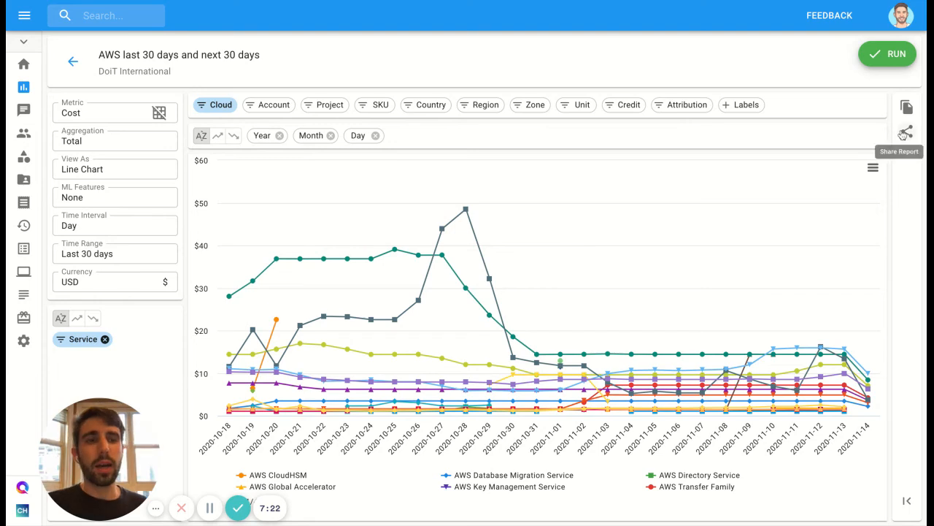
{"action": "left_click", "coordinate": [873, 168]}
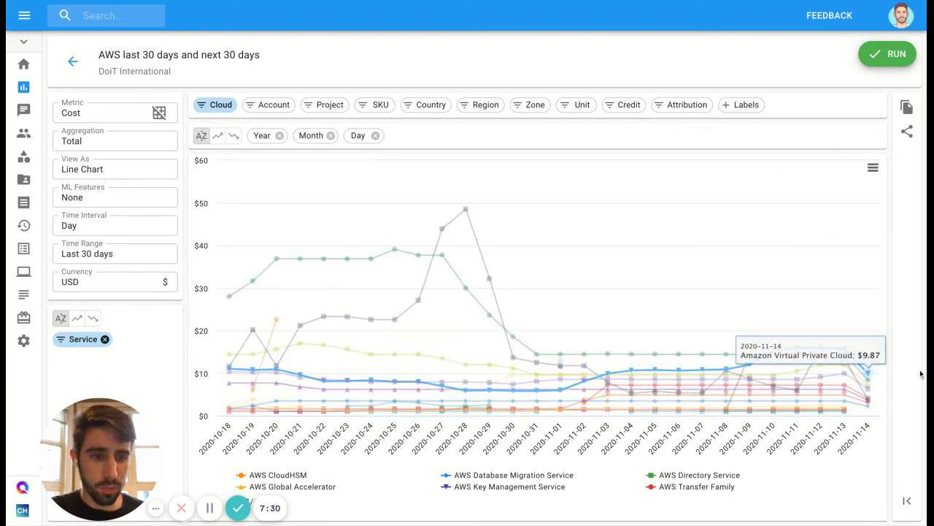
{"action": "left_click", "coordinate": [873, 168]}
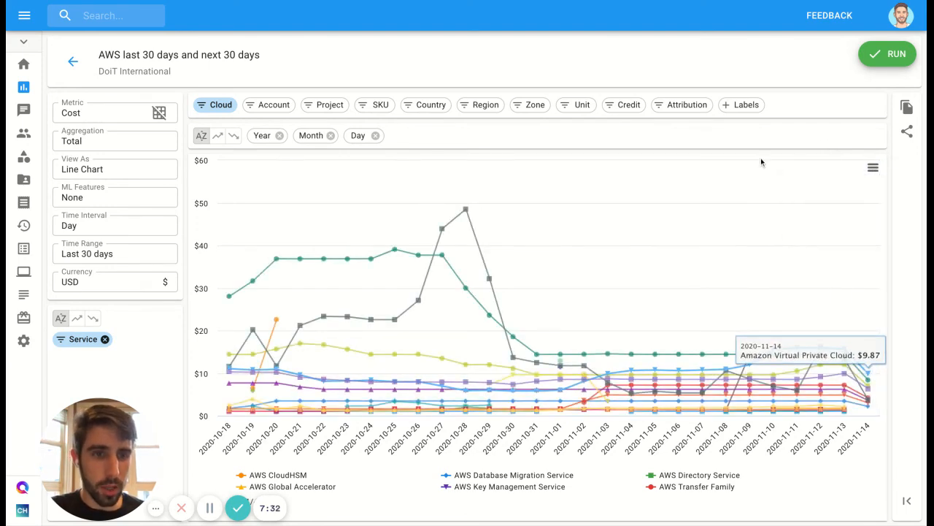
Step: Expand the summary of filters applied to the AWS report, review the Cloud and Service conditions, and collapse it again
{"action": "left_click", "coordinate": [906, 503]}
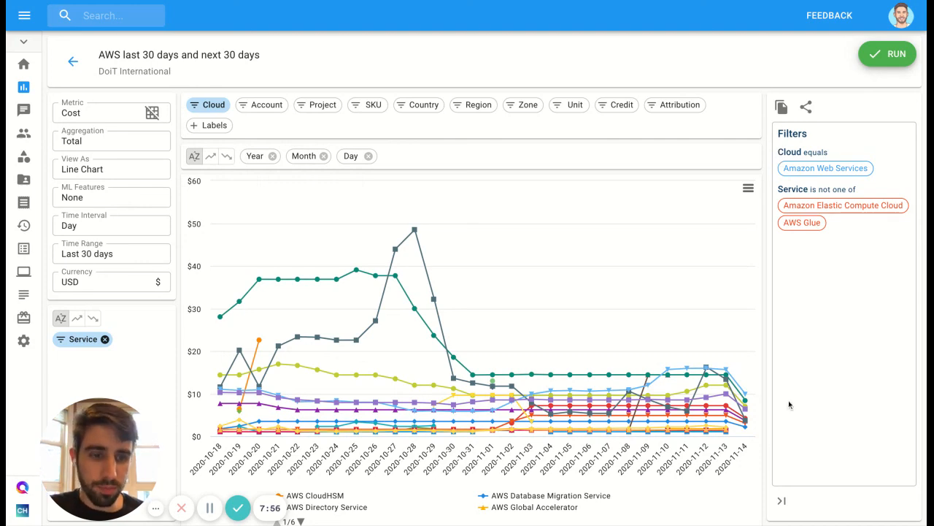
{"action": "left_click", "coordinate": [783, 501]}
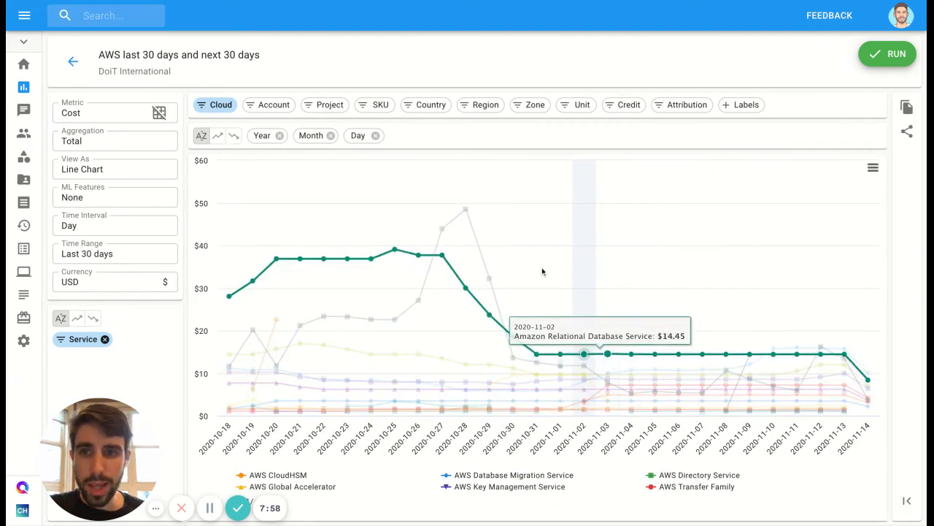